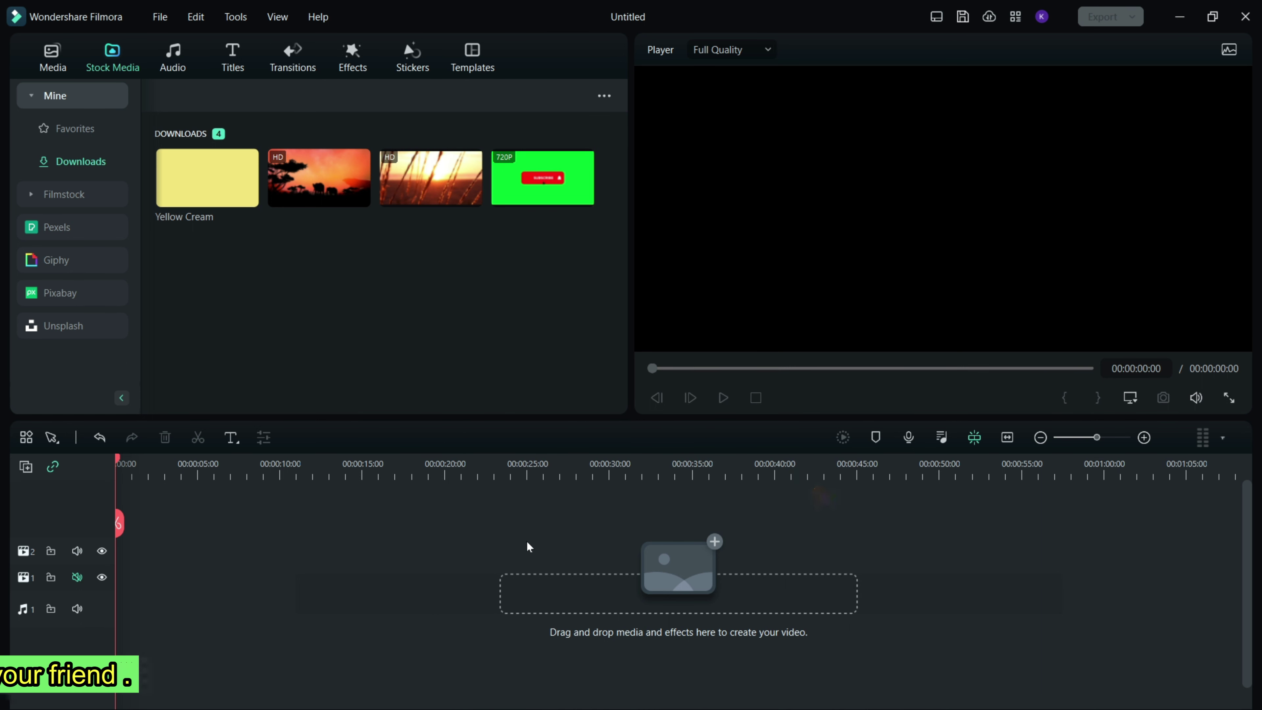
Place the 10-second pexels-ahmet-akpolat tower clip at the start of track 1 and preview it
mouse_move(422, 184)
left_mouse_down()
mouse_move(237, 512)
mouse_move(113, 582)
left_mouse_up()
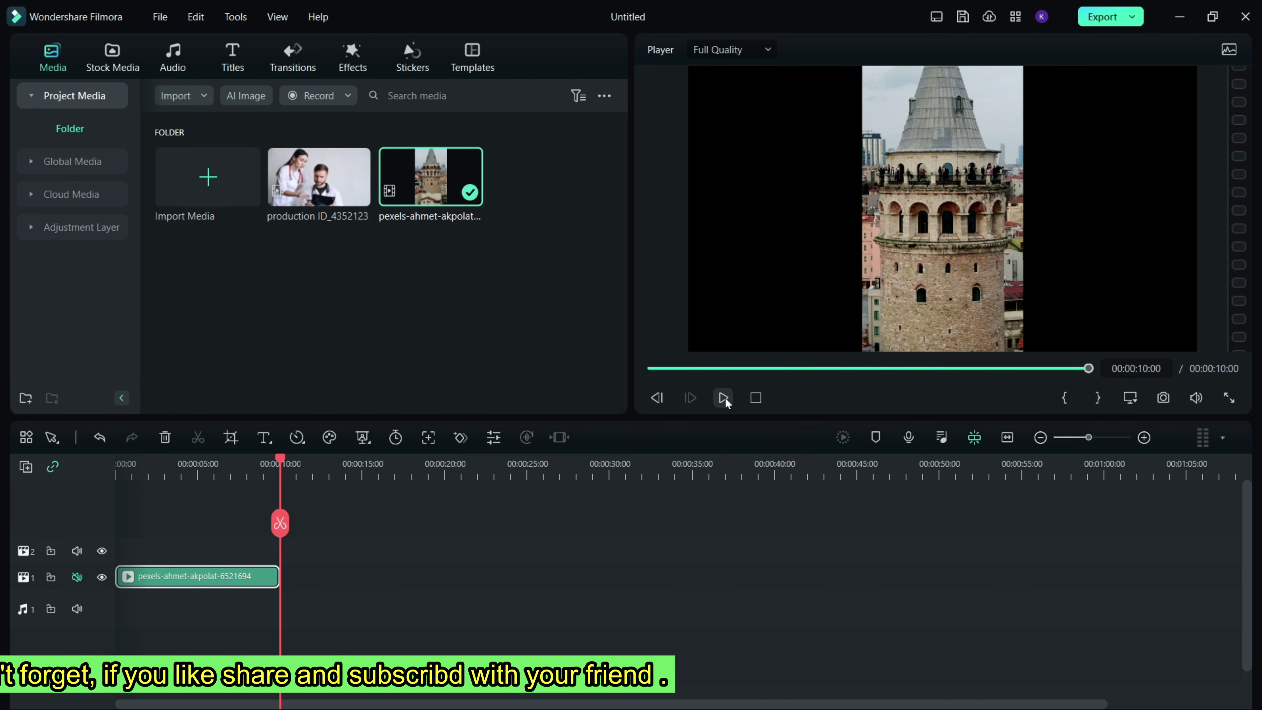
left_click(724, 400)
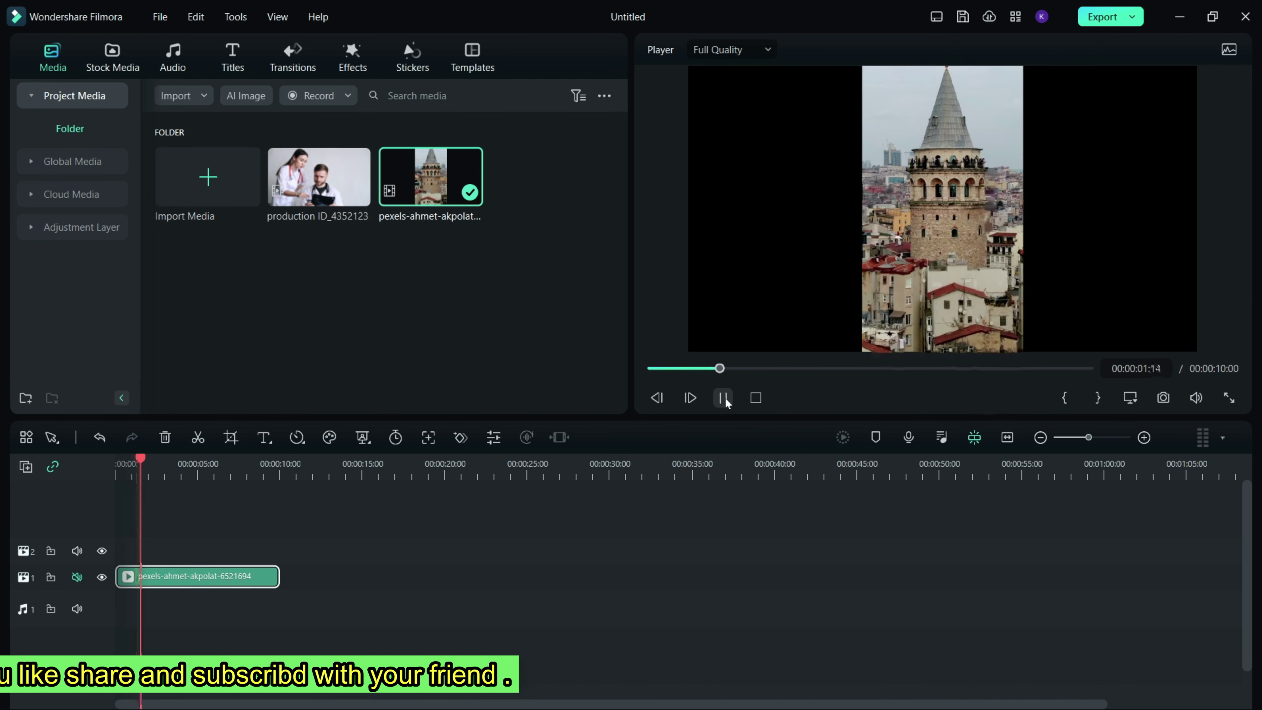
left_click(723, 398)
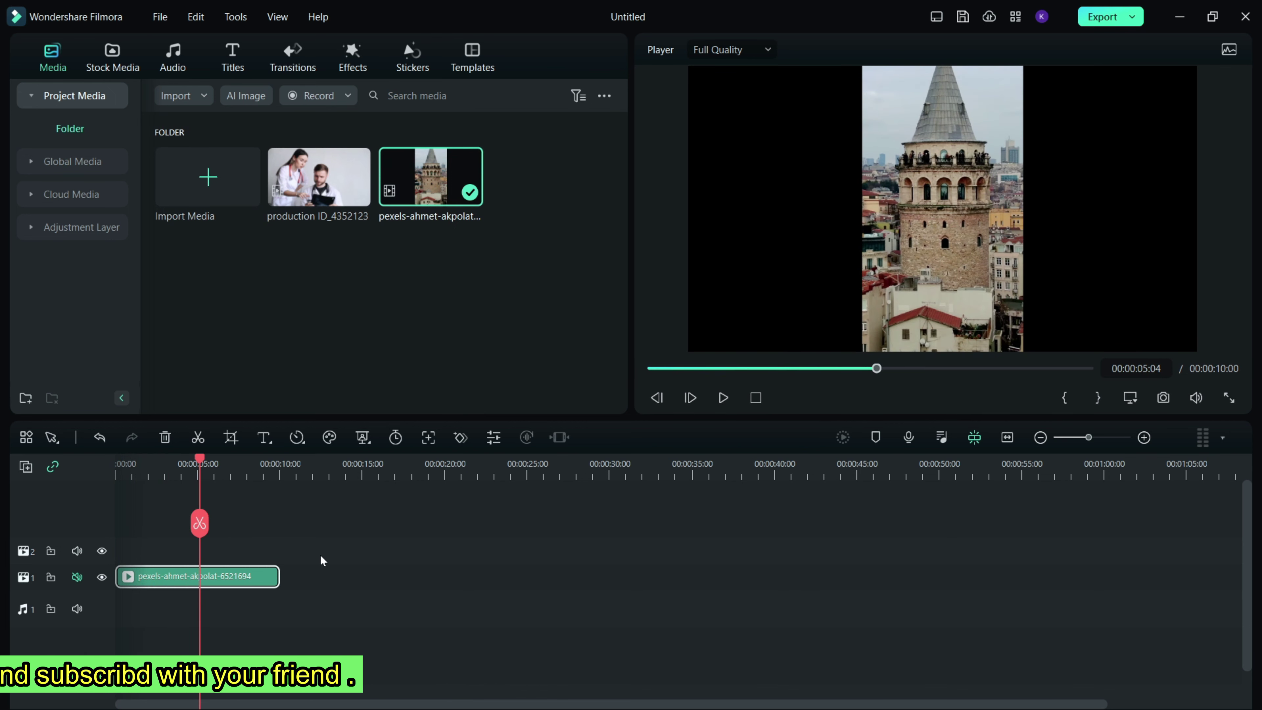
Enable Motion Tracking on the tower clip, shrink the box over the tower, and start tracking
double_click(244, 575)
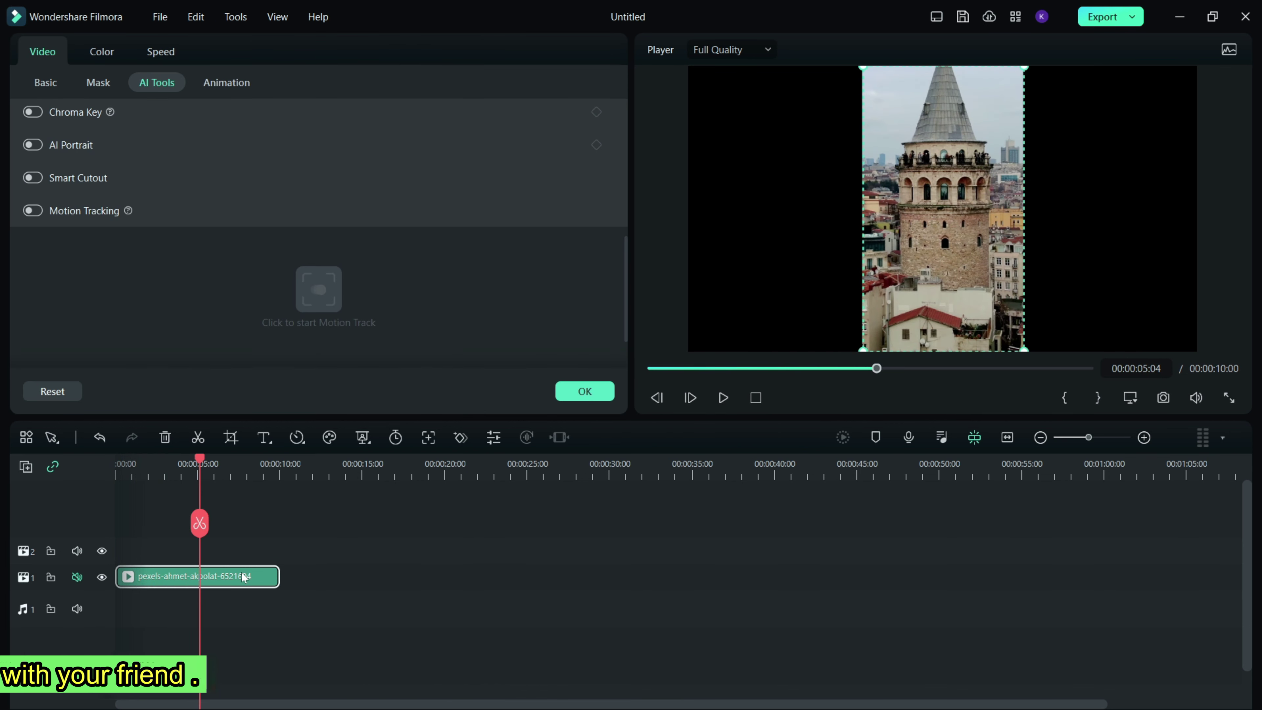
left_click(430, 439)
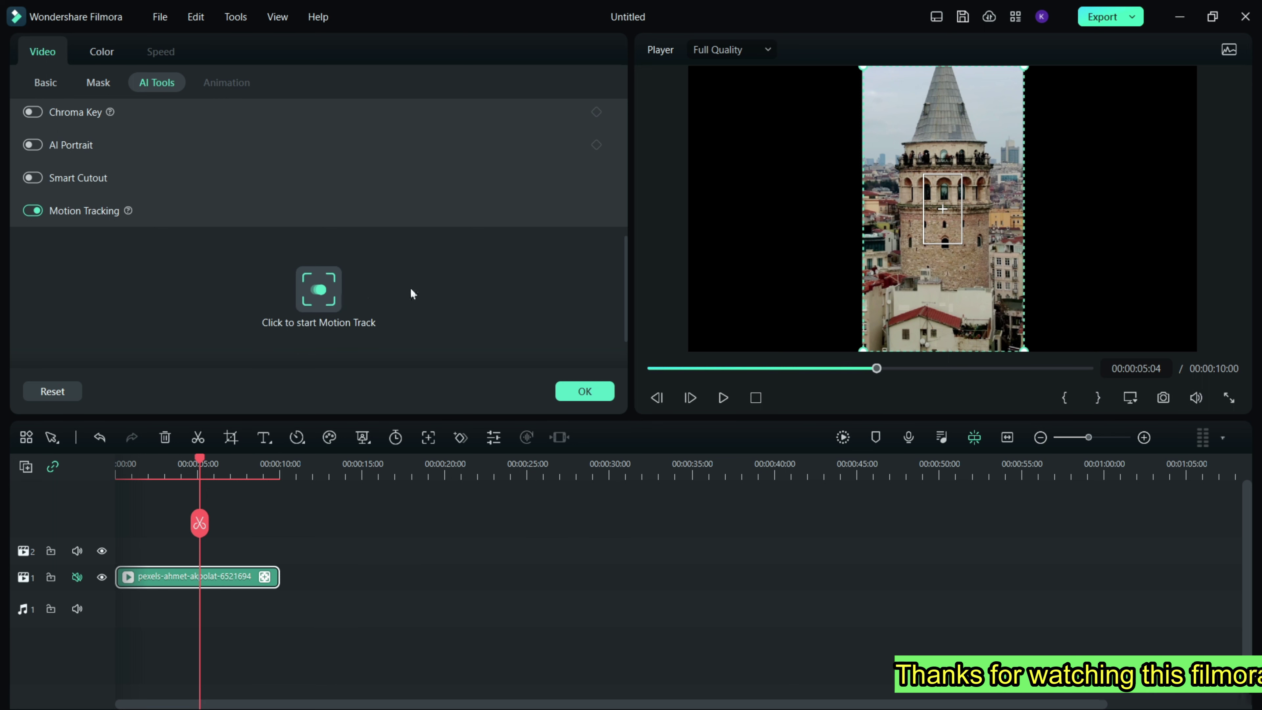
left_click_drag(943, 206, 949, 228)
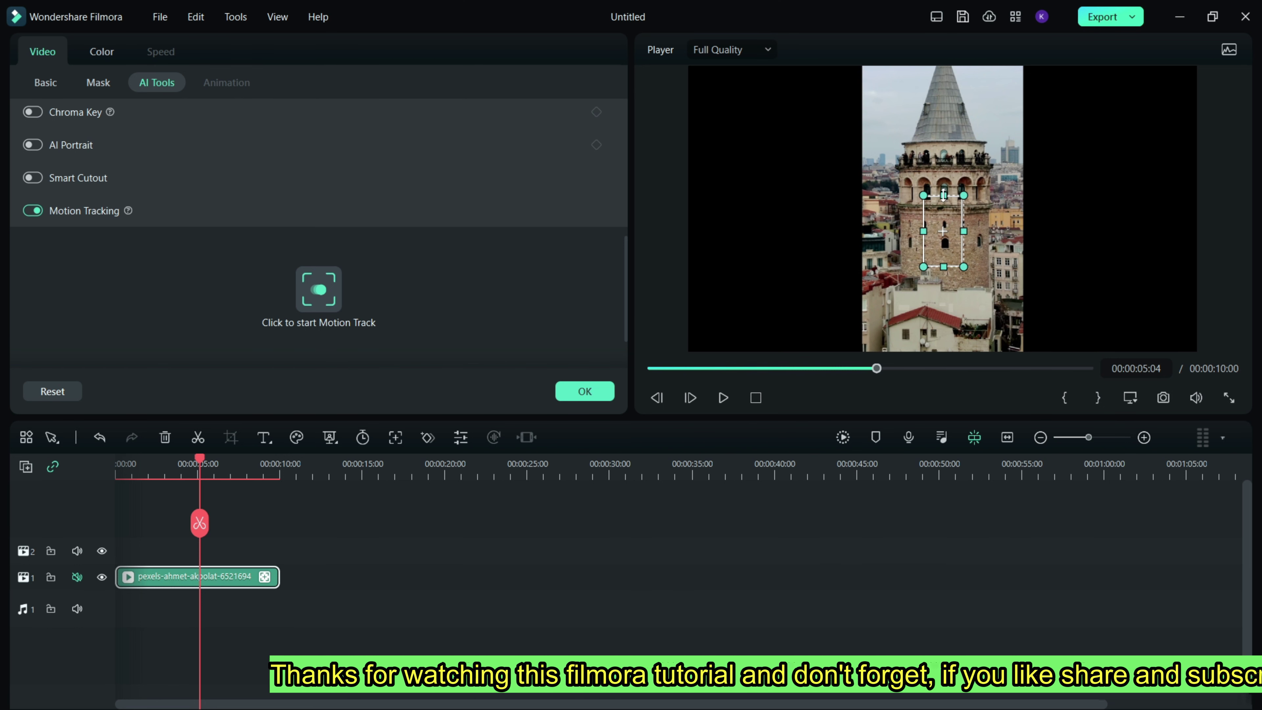
mouse_move(944, 194)
left_mouse_down()
mouse_move(927, 242)
mouse_move(943, 230)
left_mouse_up()
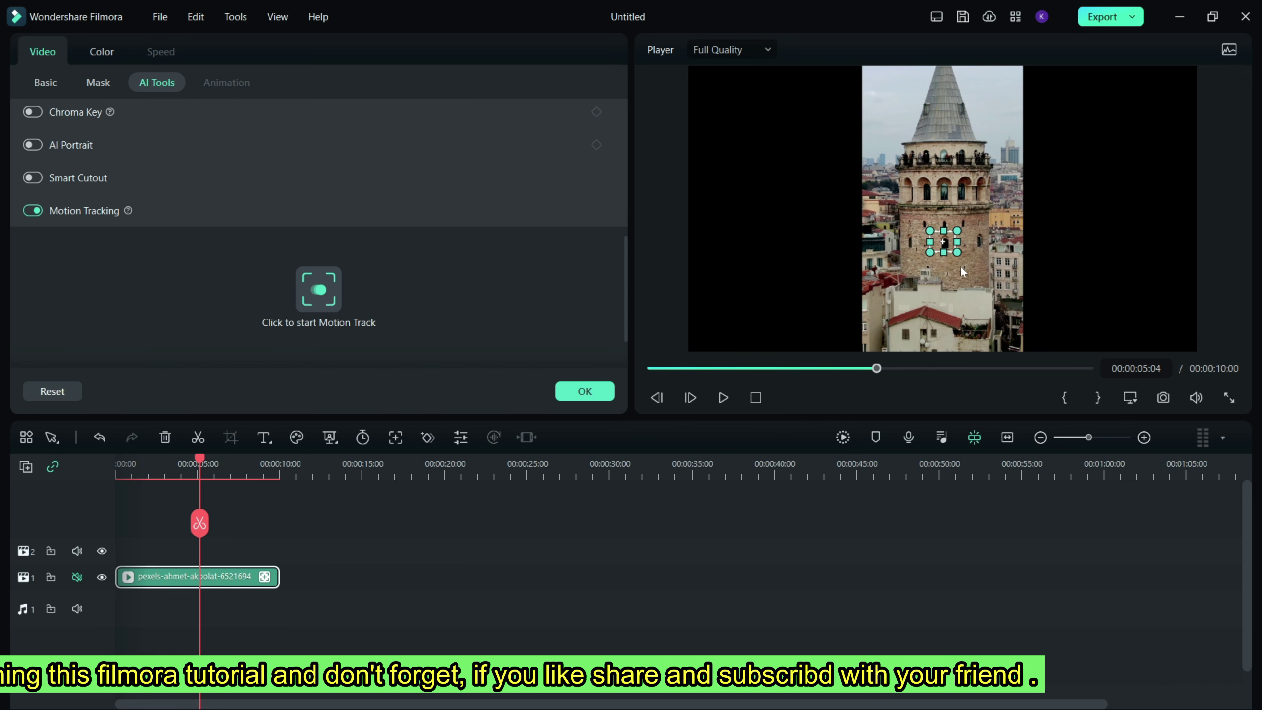
left_click(320, 295)
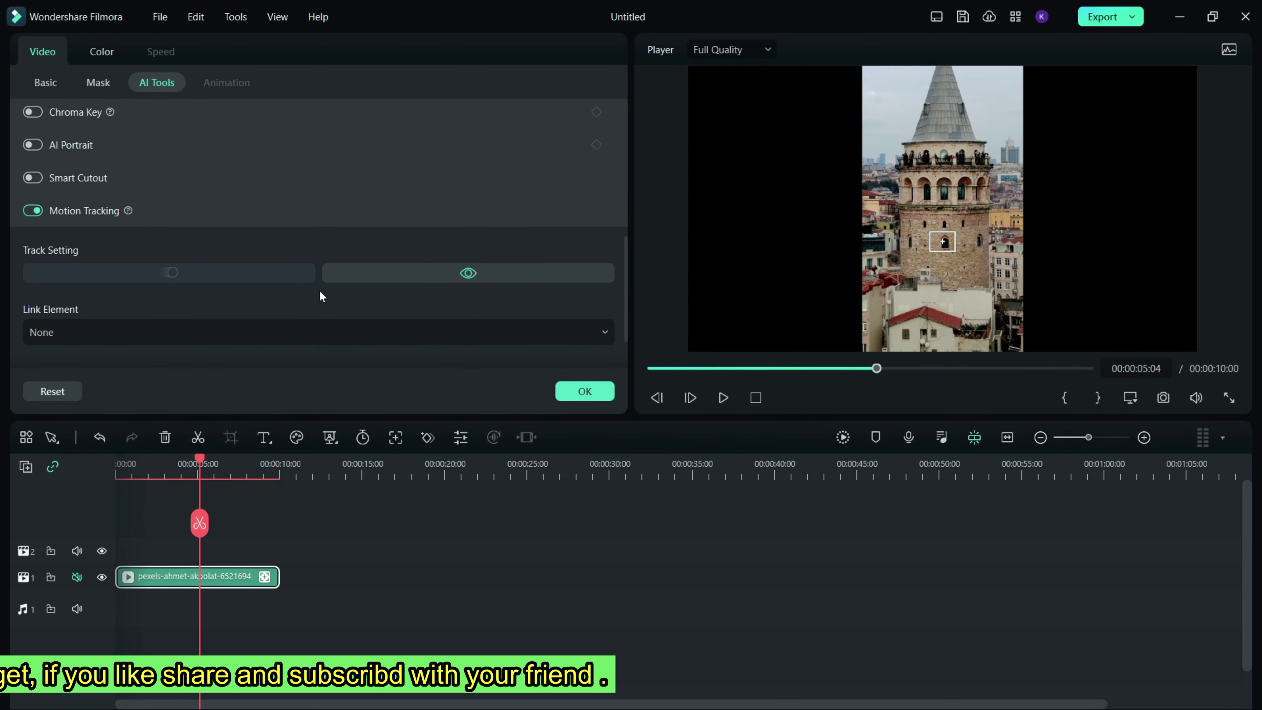
Add a Basic 6 title reading TOWER on track 2 above the tower clip and preview it
left_click(585, 391)
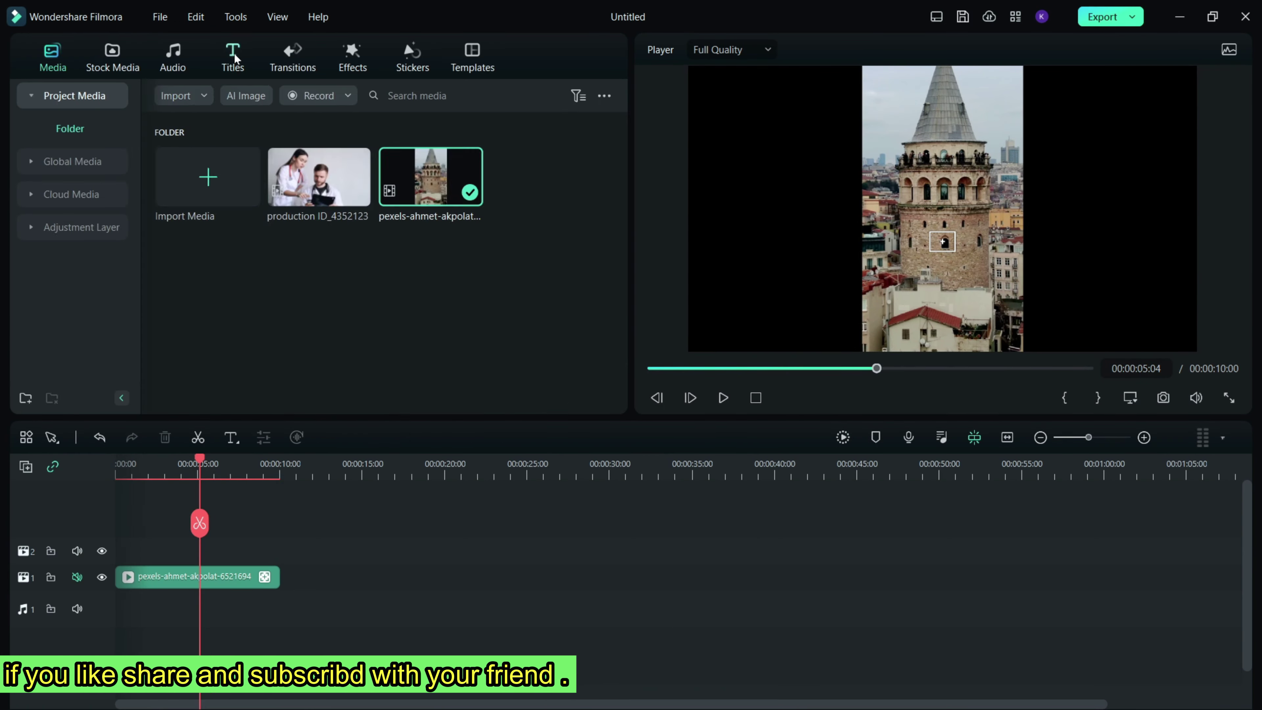
left_click(233, 57)
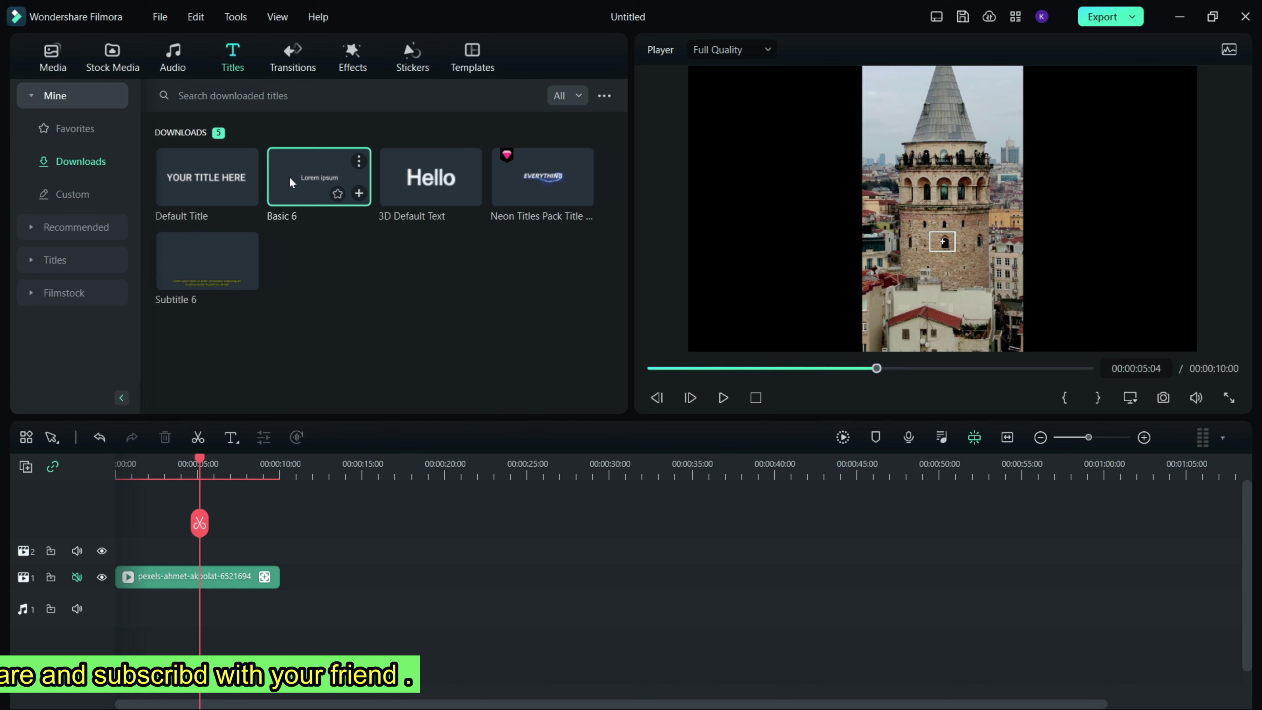
mouse_move(292, 176)
left_mouse_down()
mouse_move(118, 554)
mouse_move(278, 549)
left_mouse_up()
double_click(244, 550)
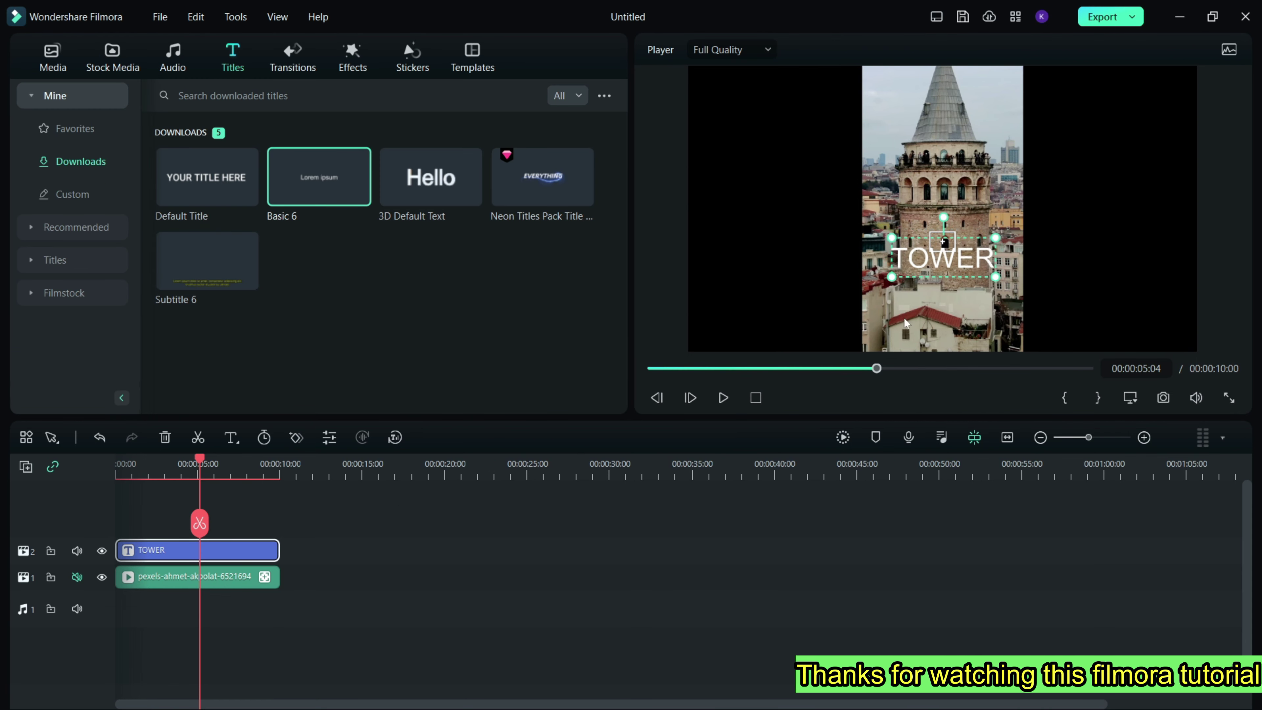
left_click(157, 579)
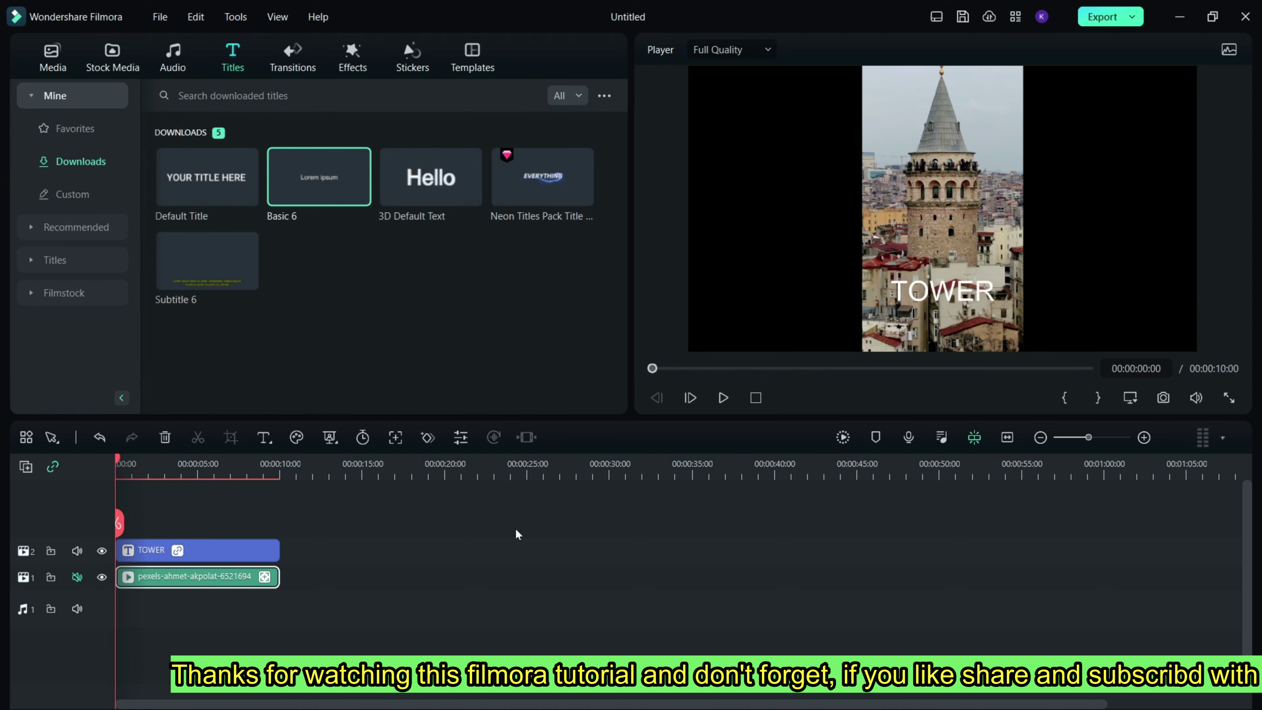
left_click(721, 403)
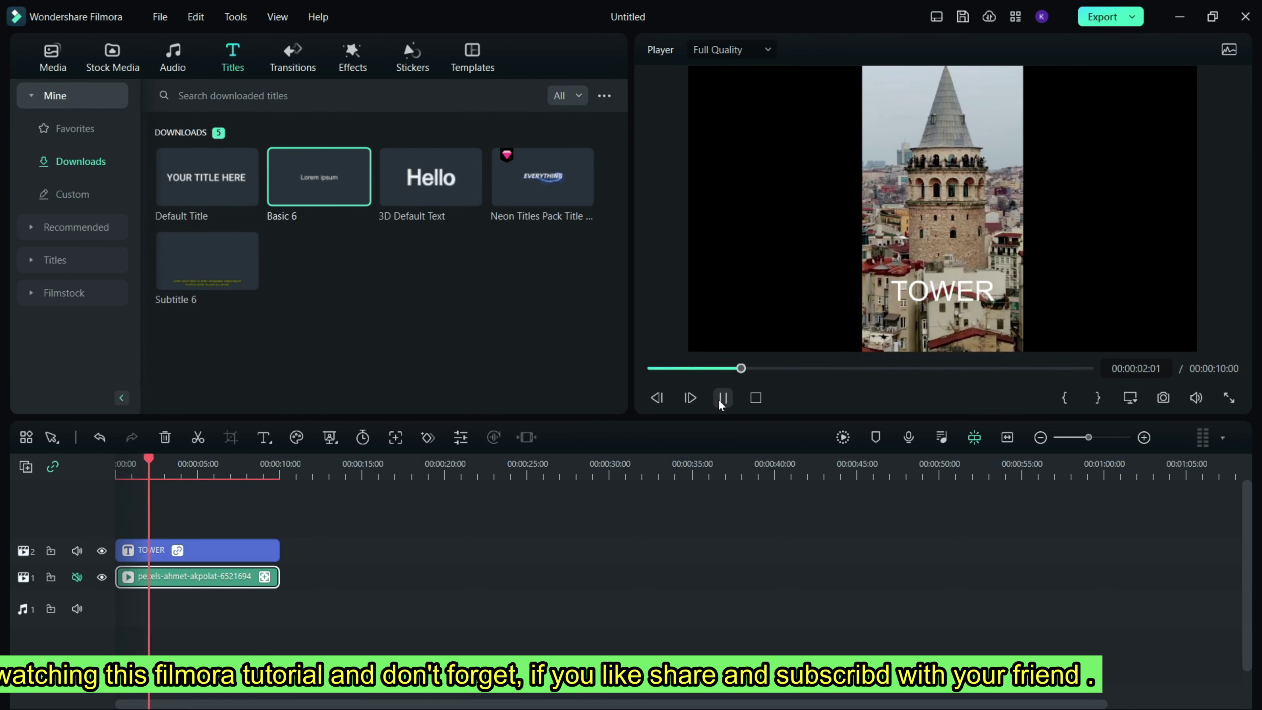
key("ctrl+/")
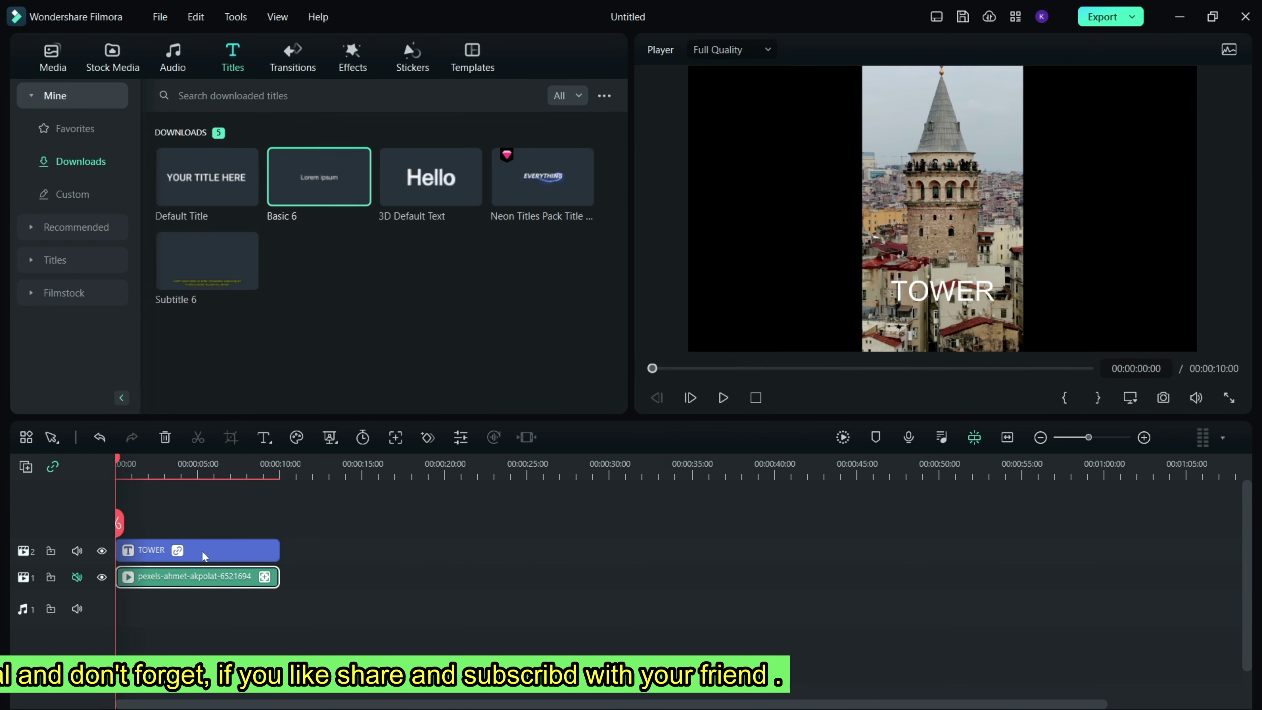
Set the TOWER title's Compositing blend mode to Overlay
double_click(229, 552)
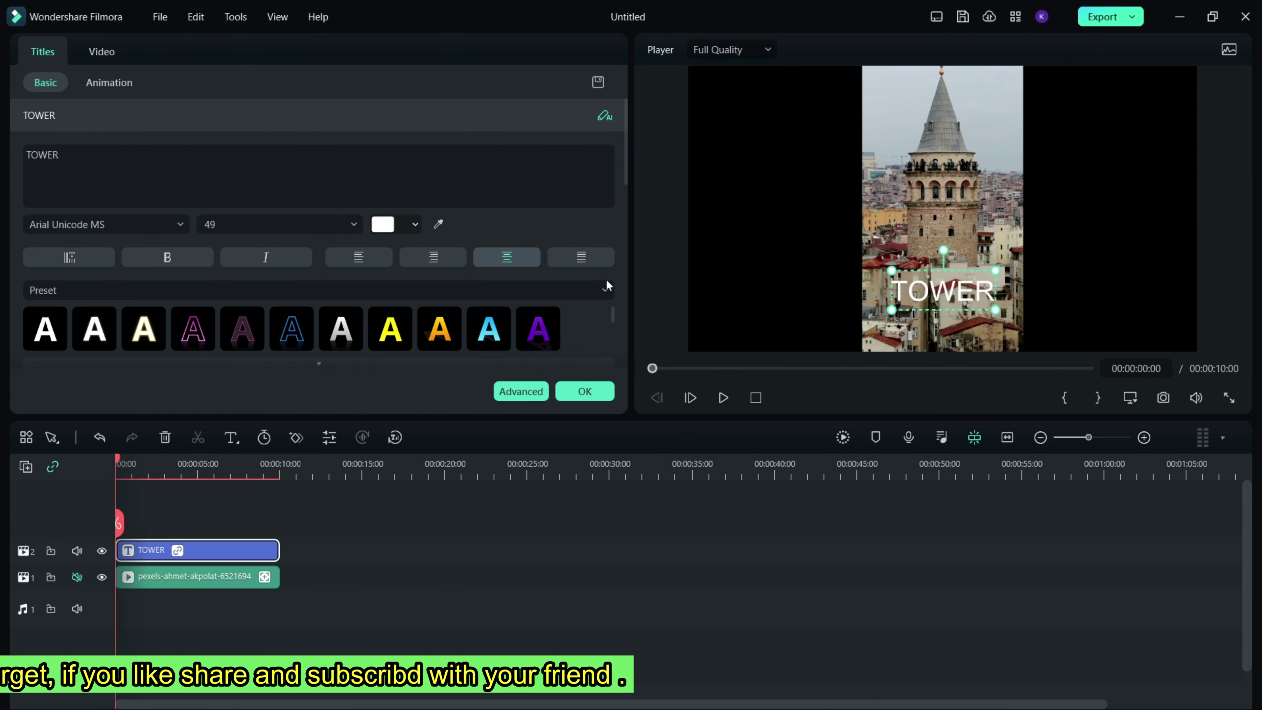
left_click(101, 51)
left_click(249, 283)
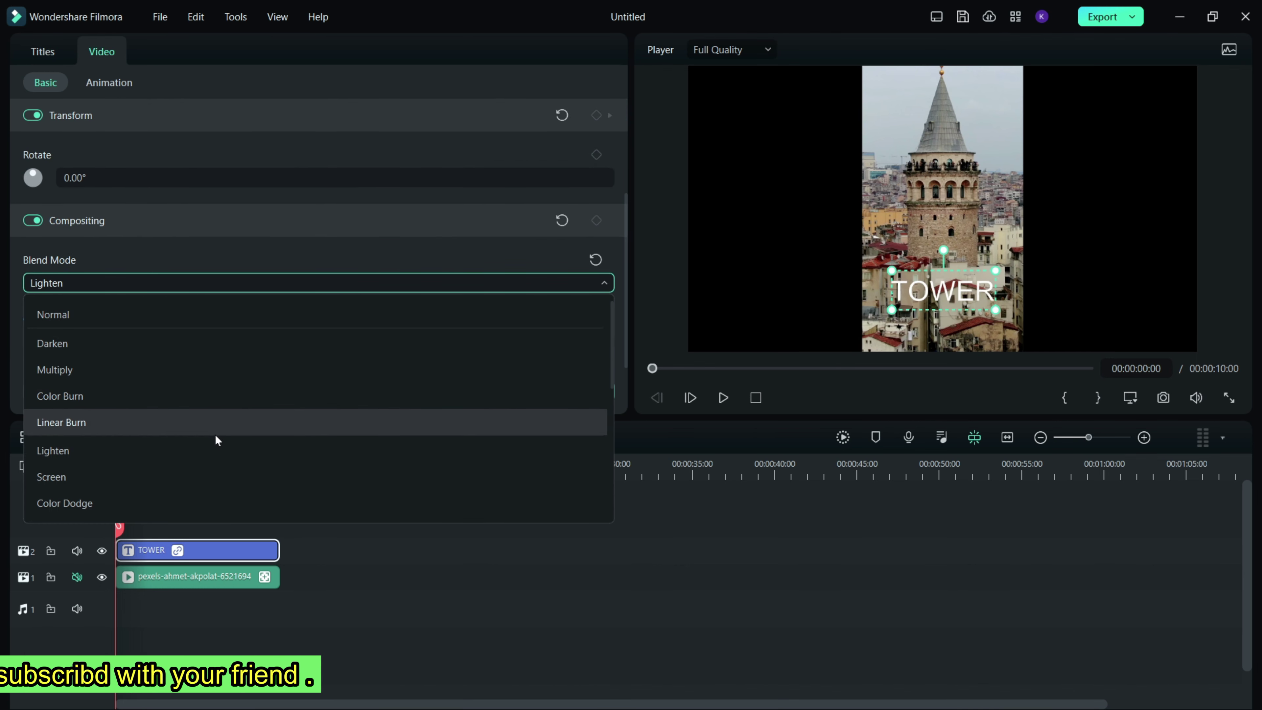
scroll(216, 439, "down", 3)
left_click(152, 417)
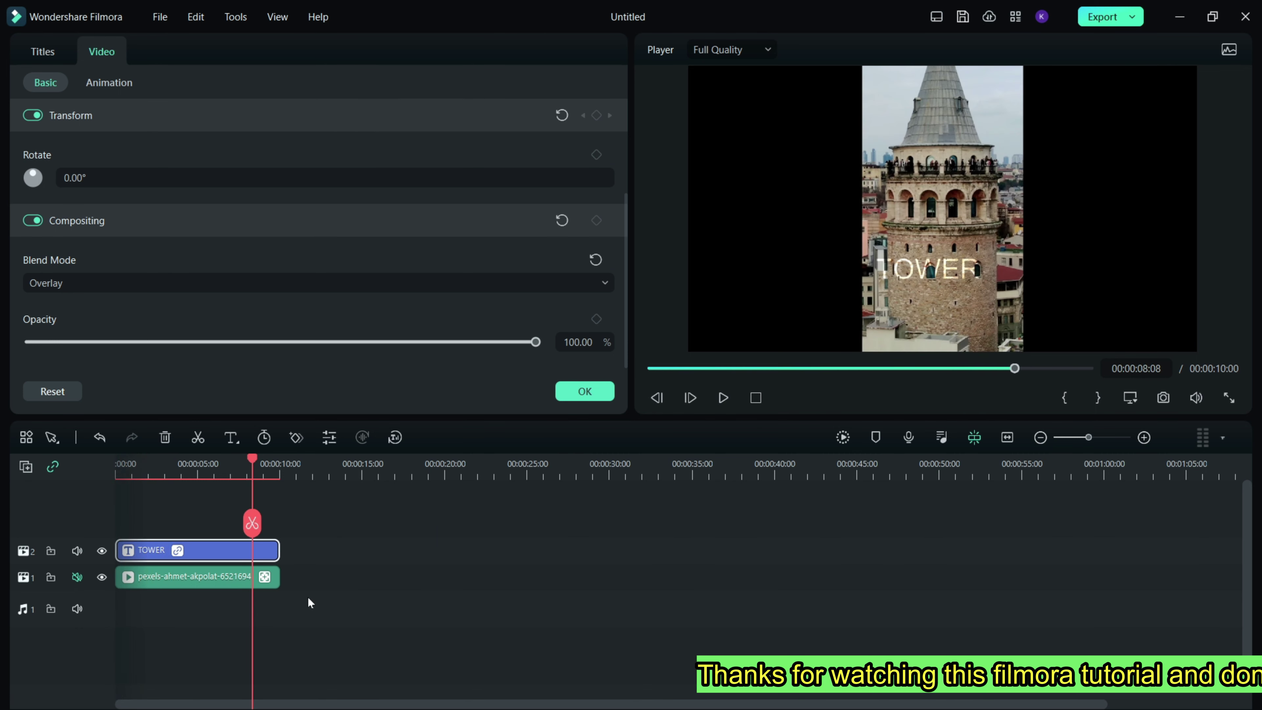
Clear the timeline and put the sunset grass stock clip on track 1
left_click(166, 585)
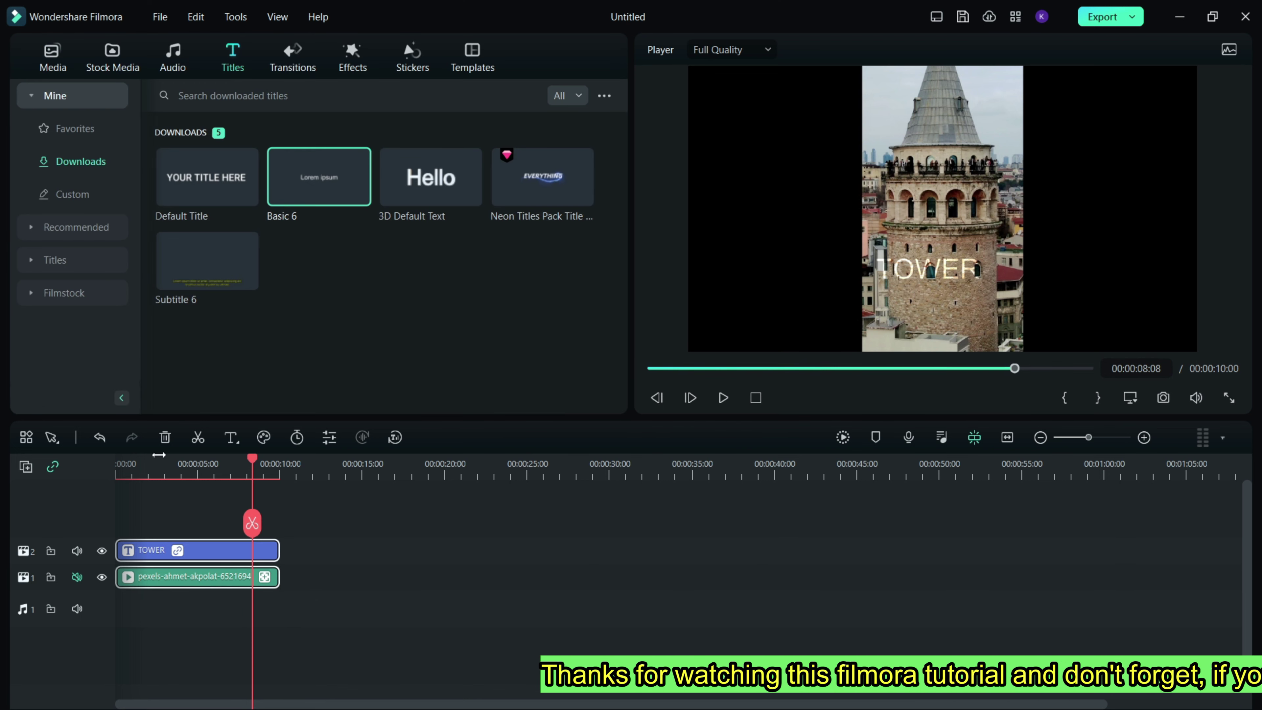
left_click(165, 437)
left_click(112, 58)
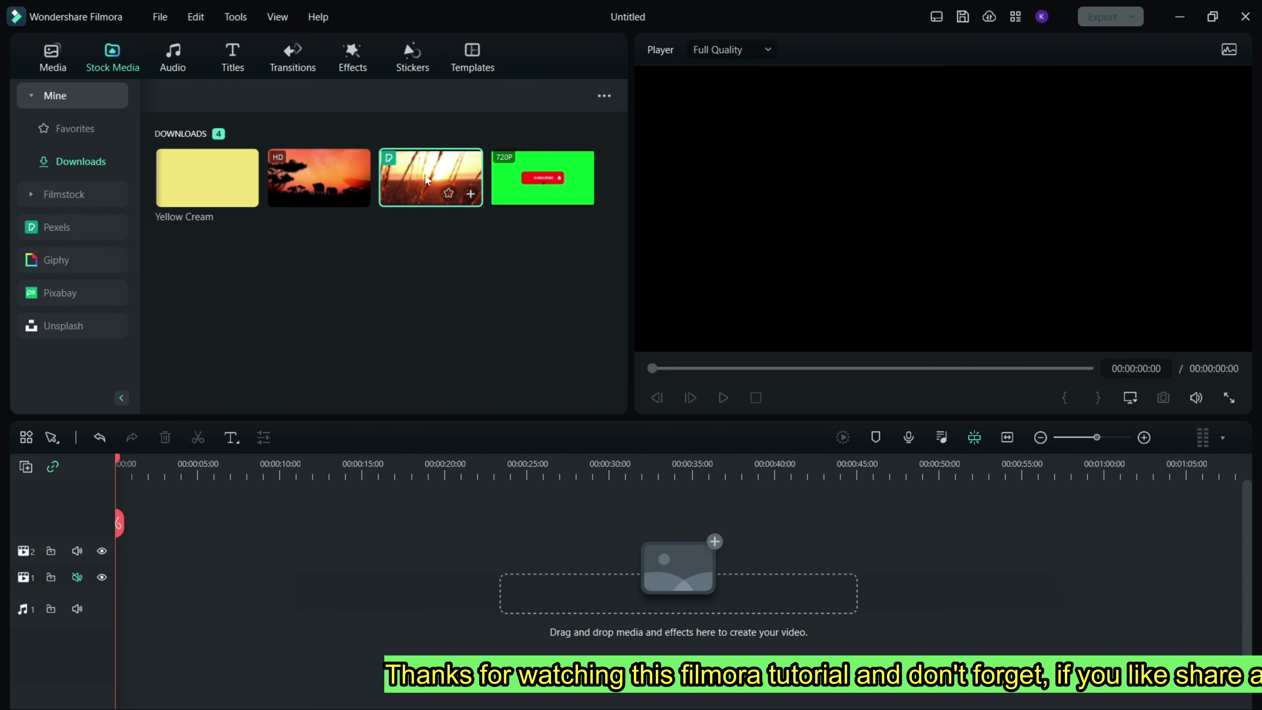
mouse_move(430, 179)
left_mouse_down()
mouse_move(415, 271)
mouse_move(155, 583)
left_mouse_up()
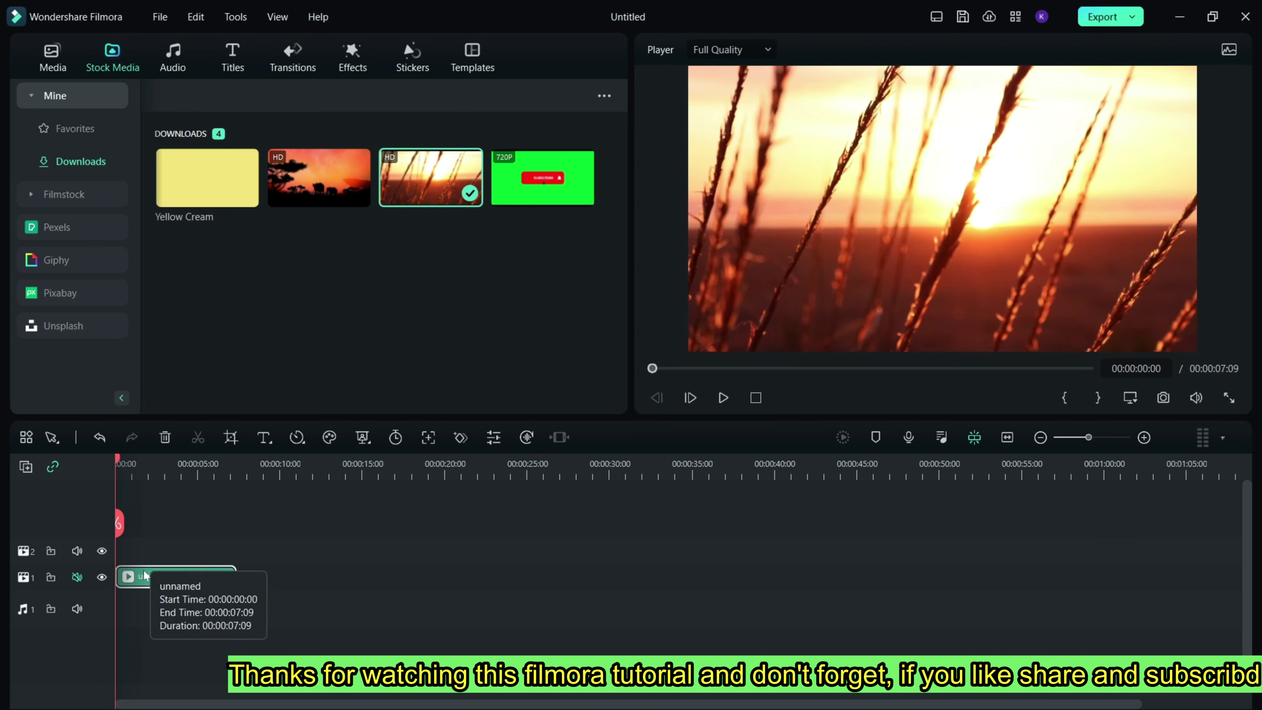
double_click(149, 577)
left_click(347, 515)
Add a Basic 6 Lorem ipsum title on track 2 above the sunset clip
left_click(233, 58)
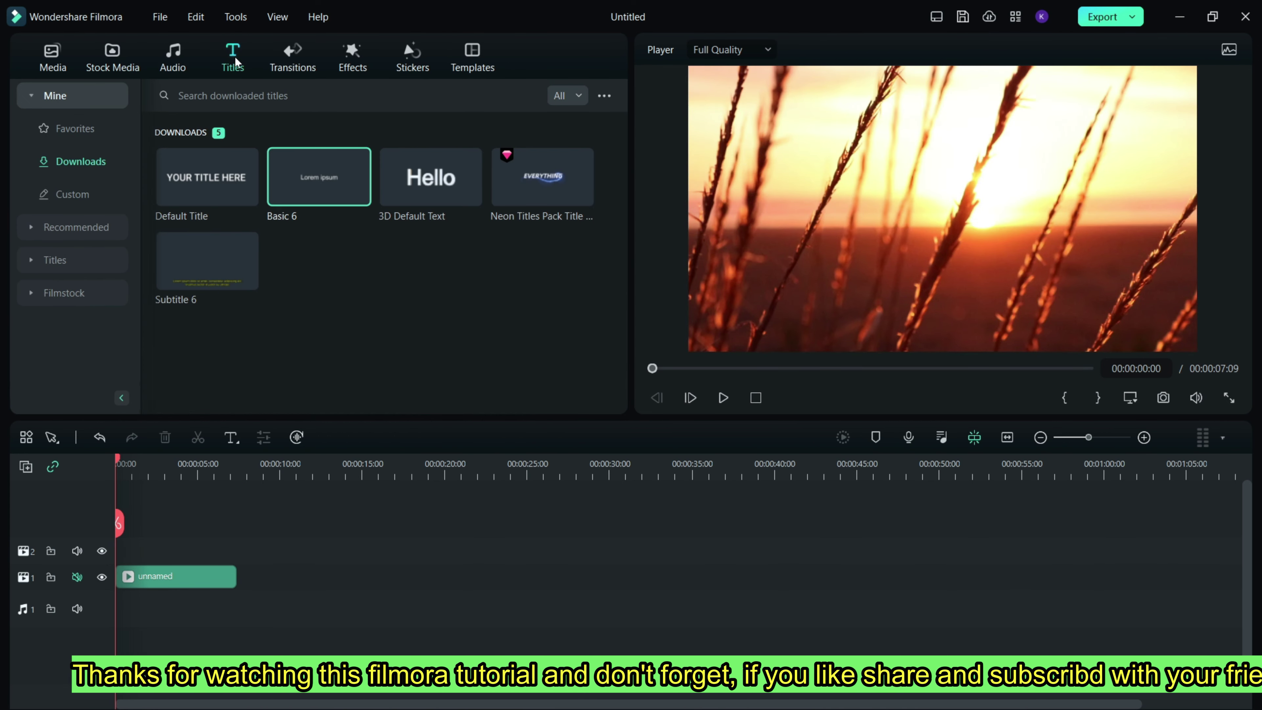
mouse_move(313, 179)
left_mouse_down()
mouse_move(149, 549)
mouse_move(236, 549)
left_mouse_up()
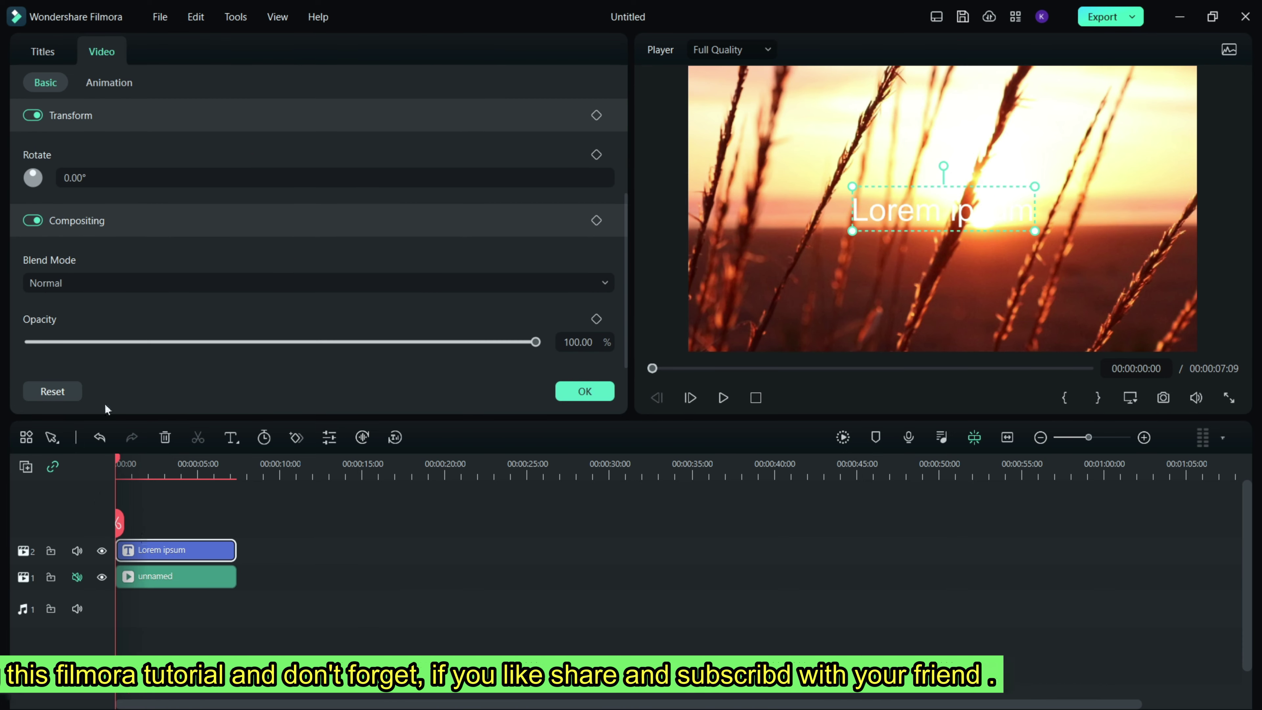
left_click(50, 51)
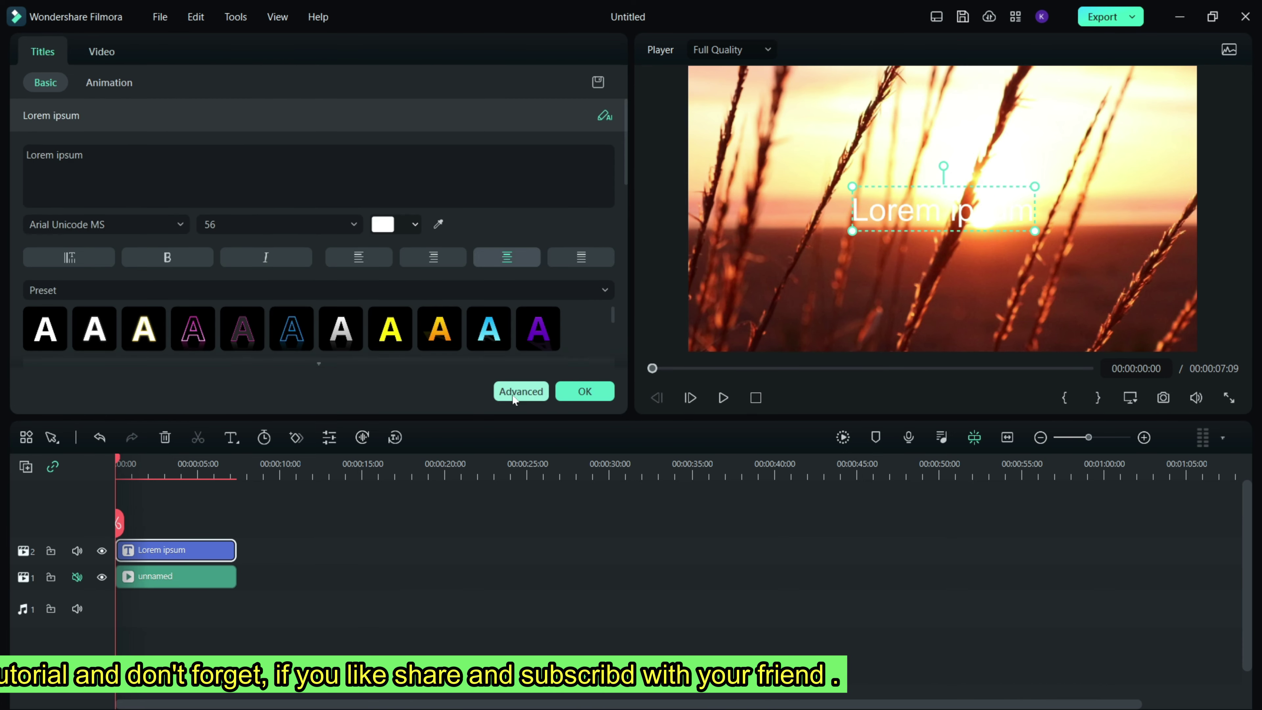
Erase the Lorem ipsum text and add a grey square shape stretched across the whole frame
left_click(514, 398)
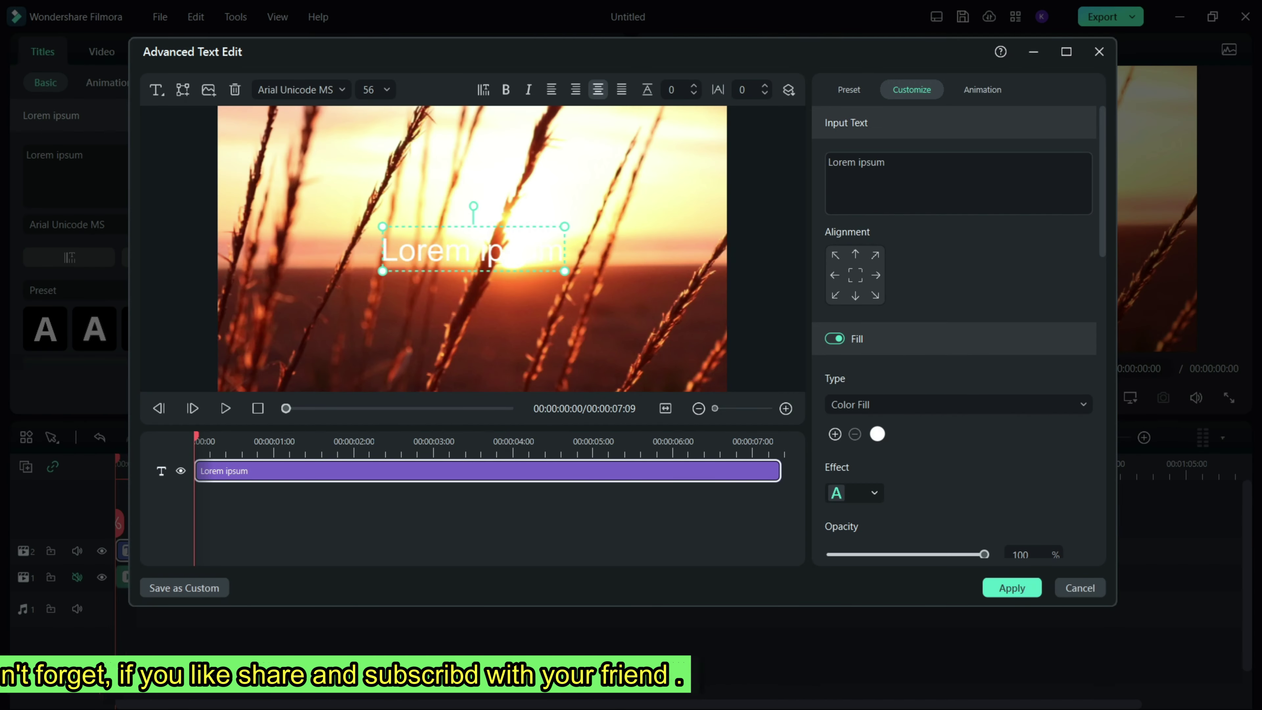
left_click(884, 162)
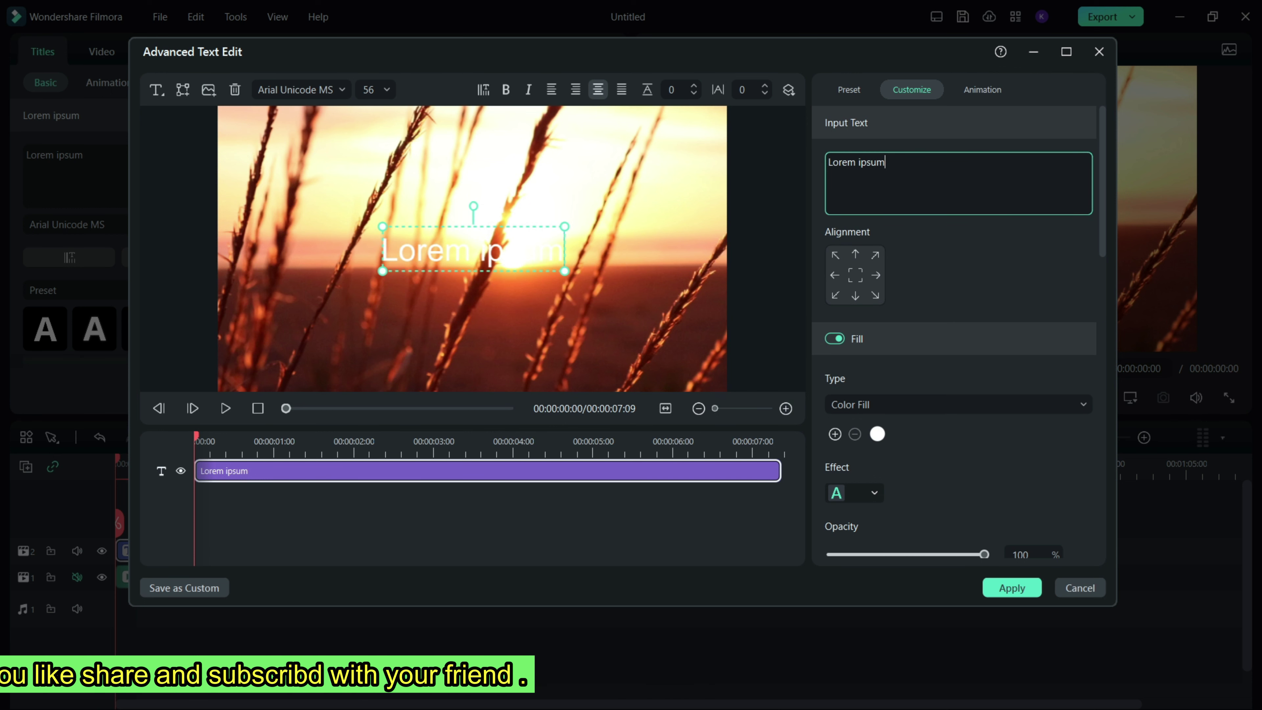
key("BackSpace")
key("BackSpace")
key("BackSpace")
key("BackSpace")
key("BackSpace")
key("BackSpace")
key("BackSpace")
key("BackSpace")
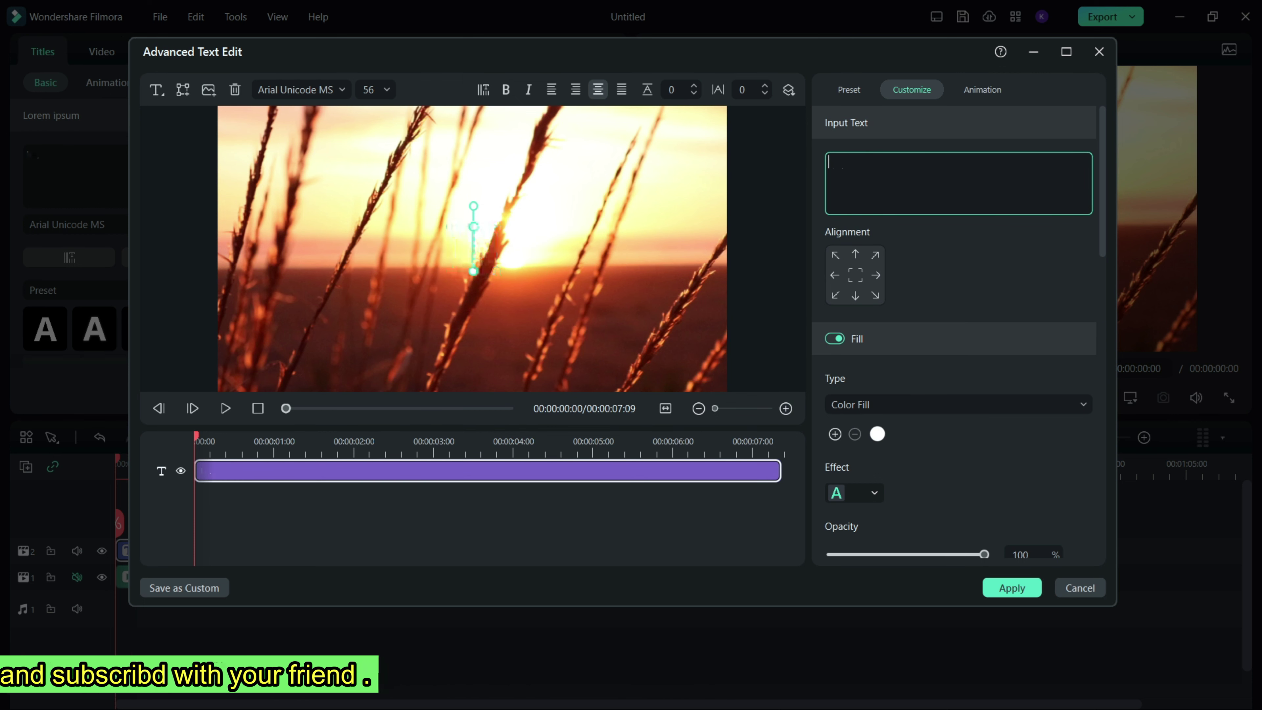
left_click(182, 90)
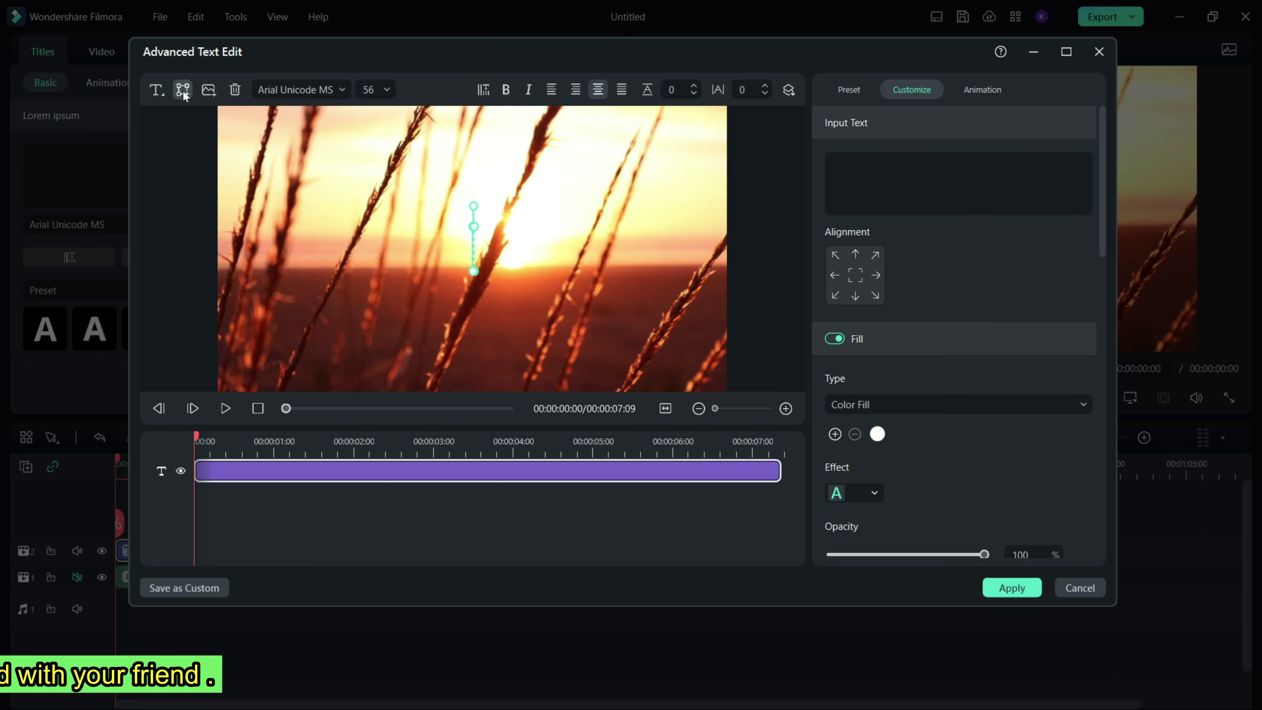
left_click(288, 177)
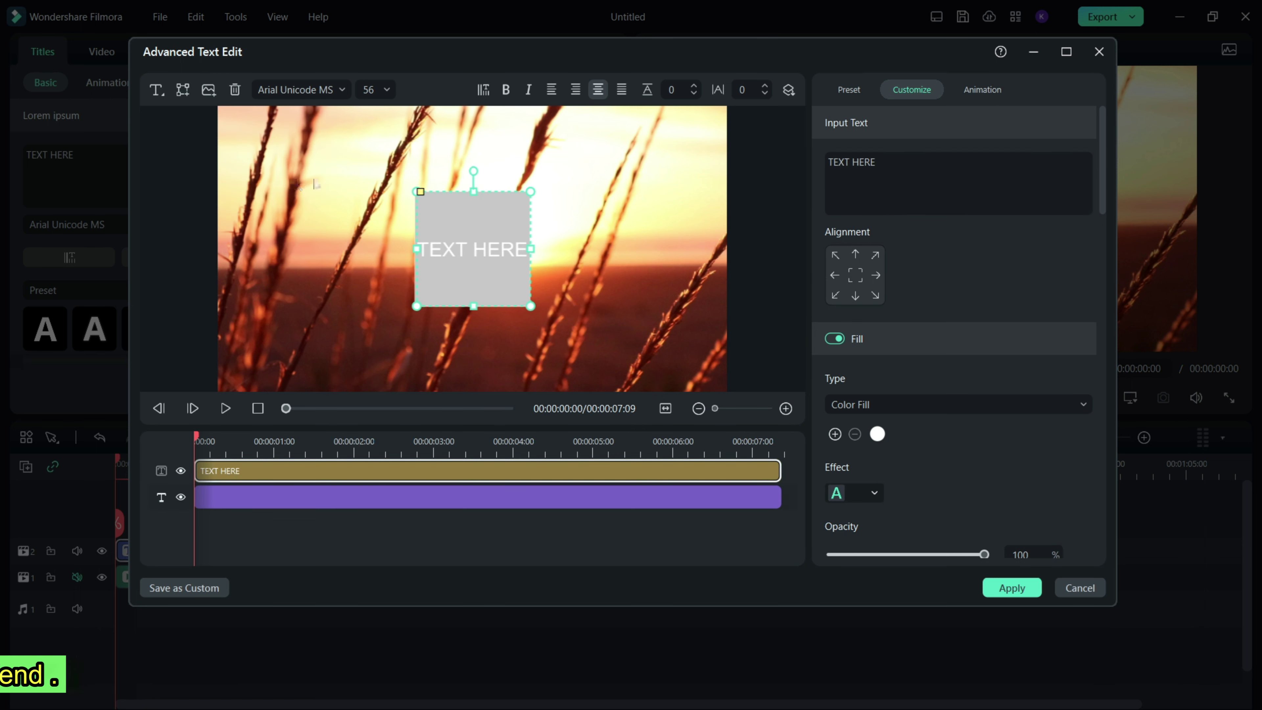
left_click_drag(528, 252, 732, 294)
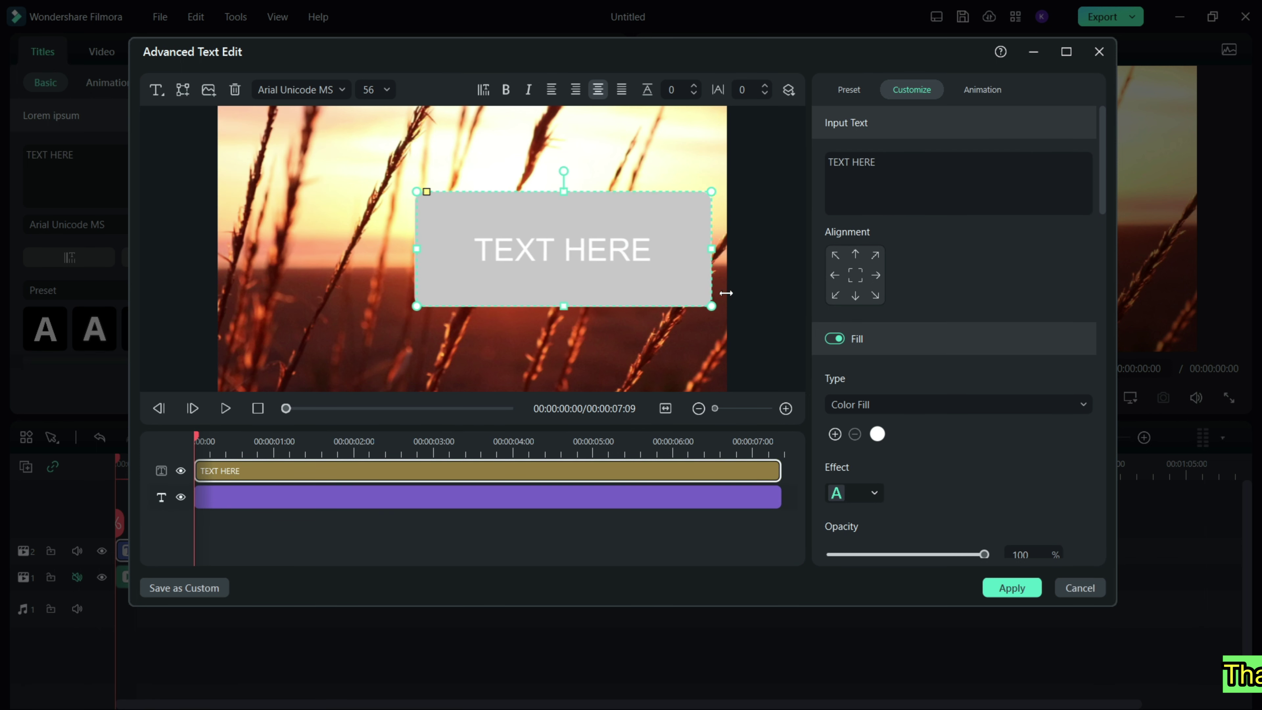
left_click_drag(449, 246, 548, 322)
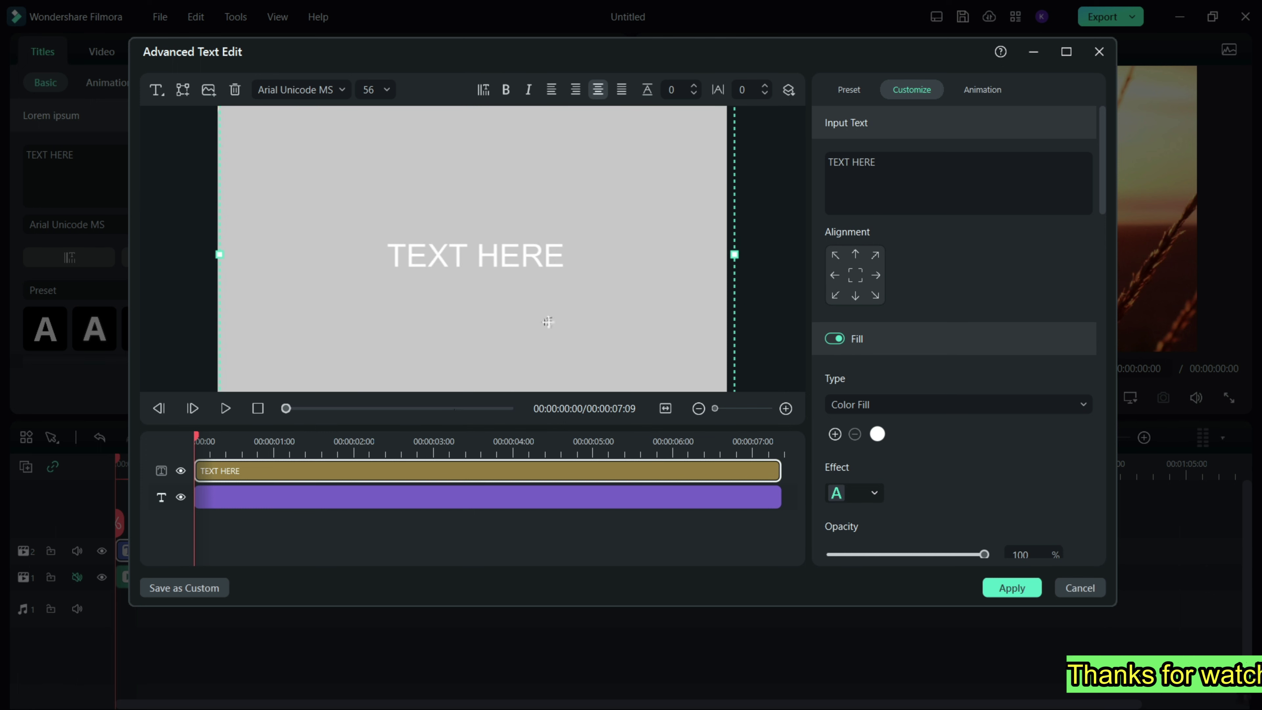
Remove the shape's TEXT HERE placeholder and fill the shape solid black
left_click(873, 158)
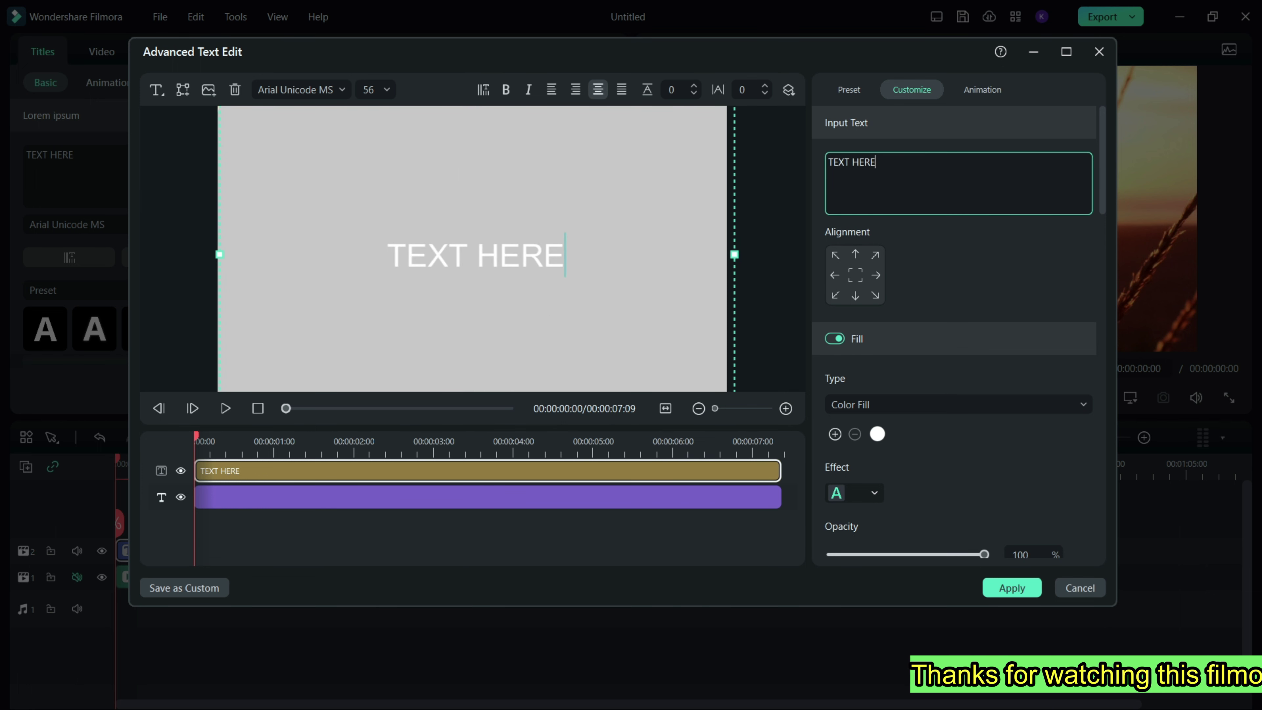
key("BackSpace")
key("BackSpace")
key("BackSpace")
key("BackSpace")
key("BackSpace")
key("BackSpace")
key("BackSpace")
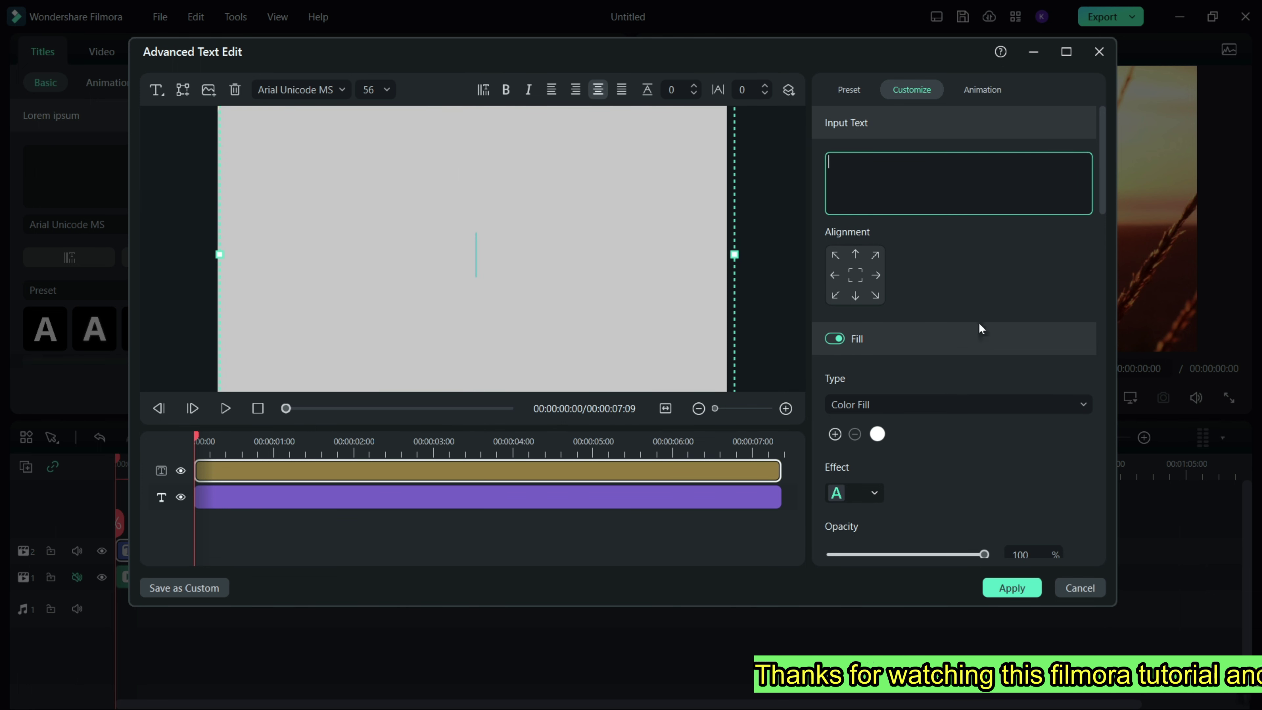
scroll(989, 358, "down", 4)
scroll(989, 397, "down", 4)
scroll(959, 442, "down", 3)
scroll(894, 397, "down", 5)
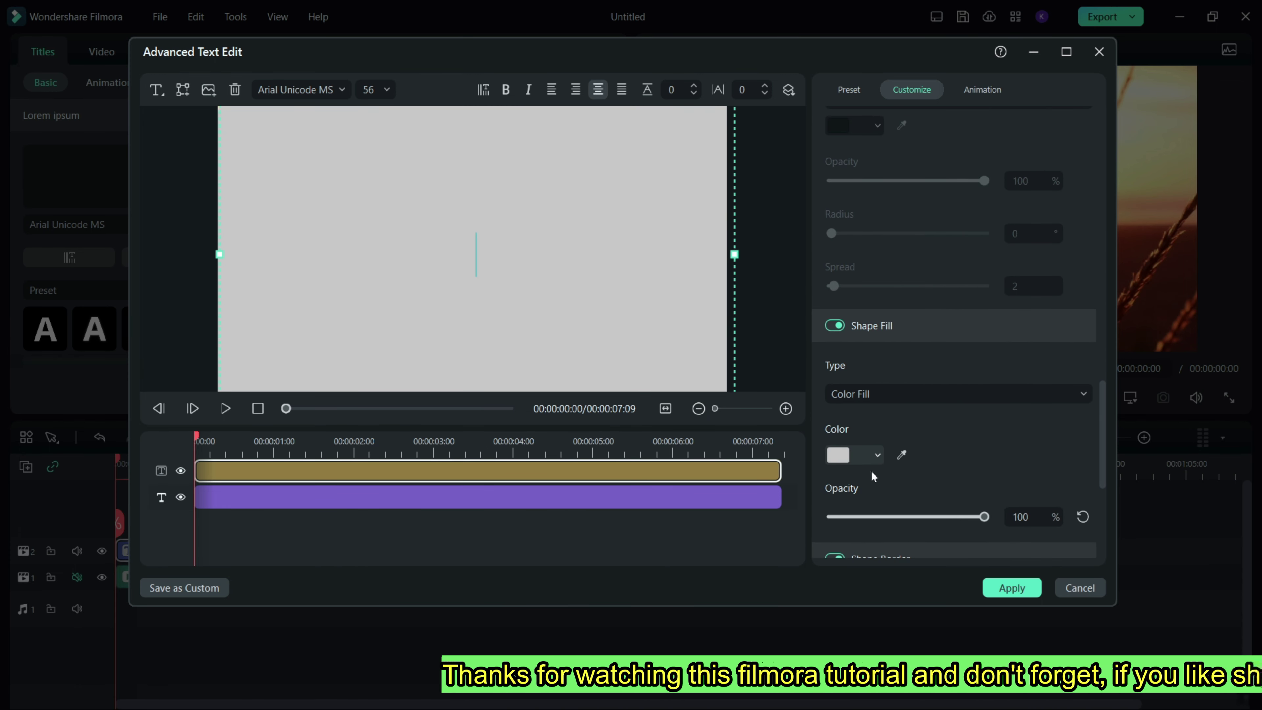
left_click(871, 458)
left_click(838, 564)
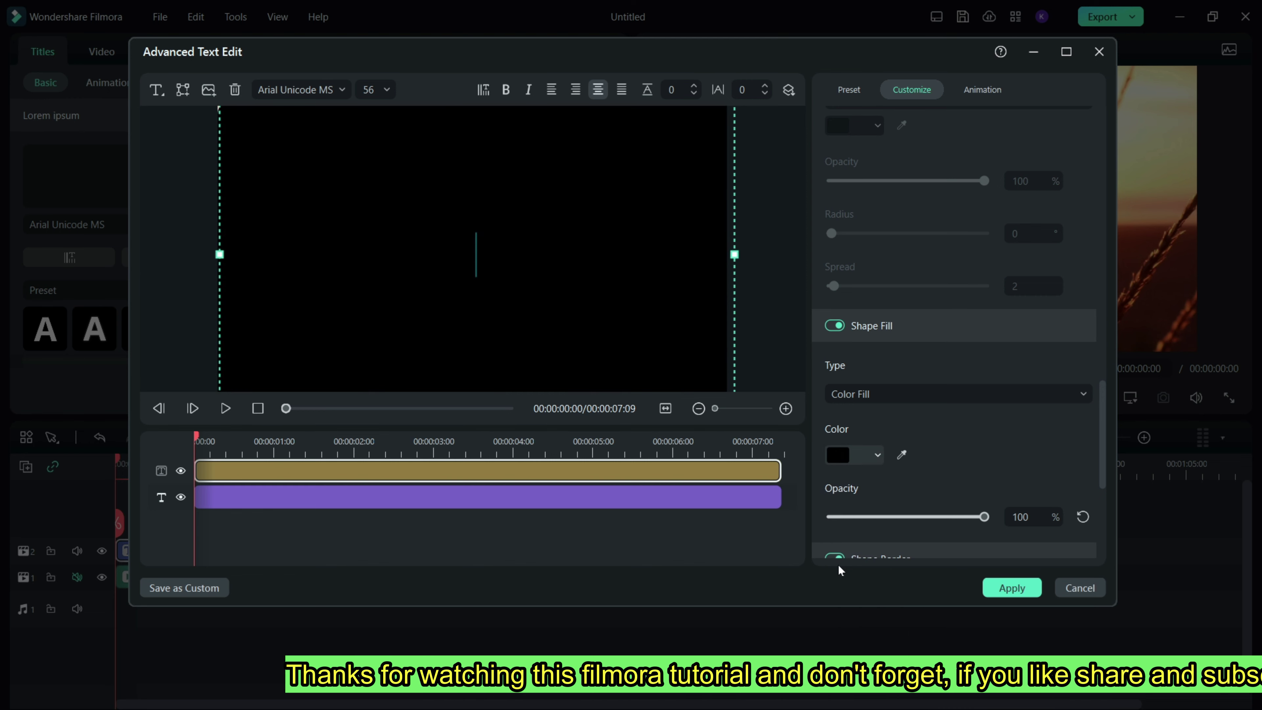
left_click(157, 90)
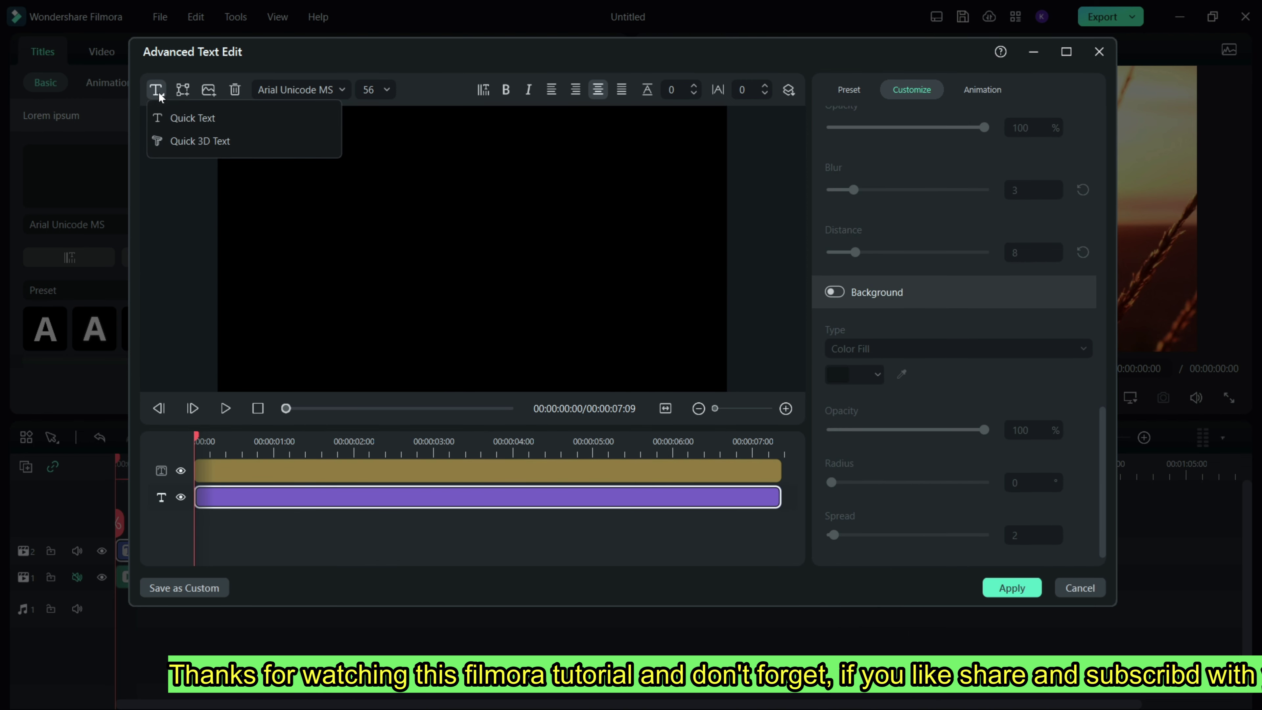
Add a new text layer and replace its placeholder with NATURE
left_click(202, 119)
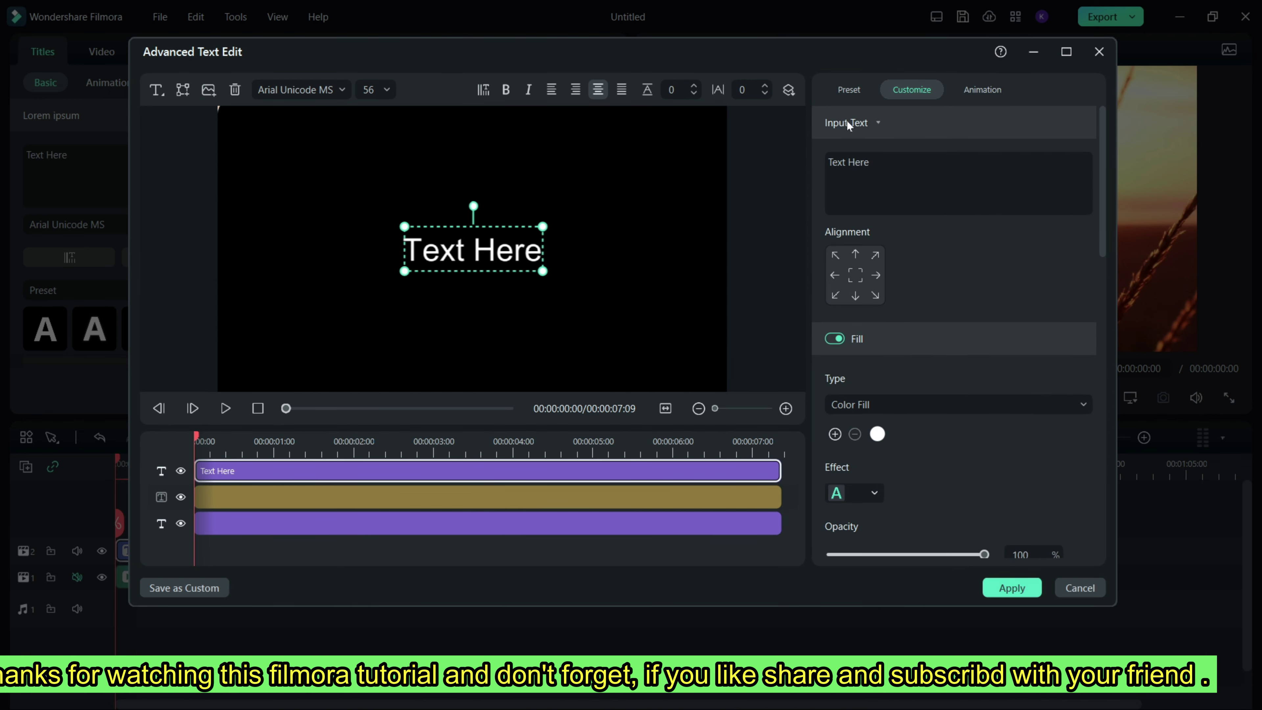
left_click(870, 162)
key("BackSpace")
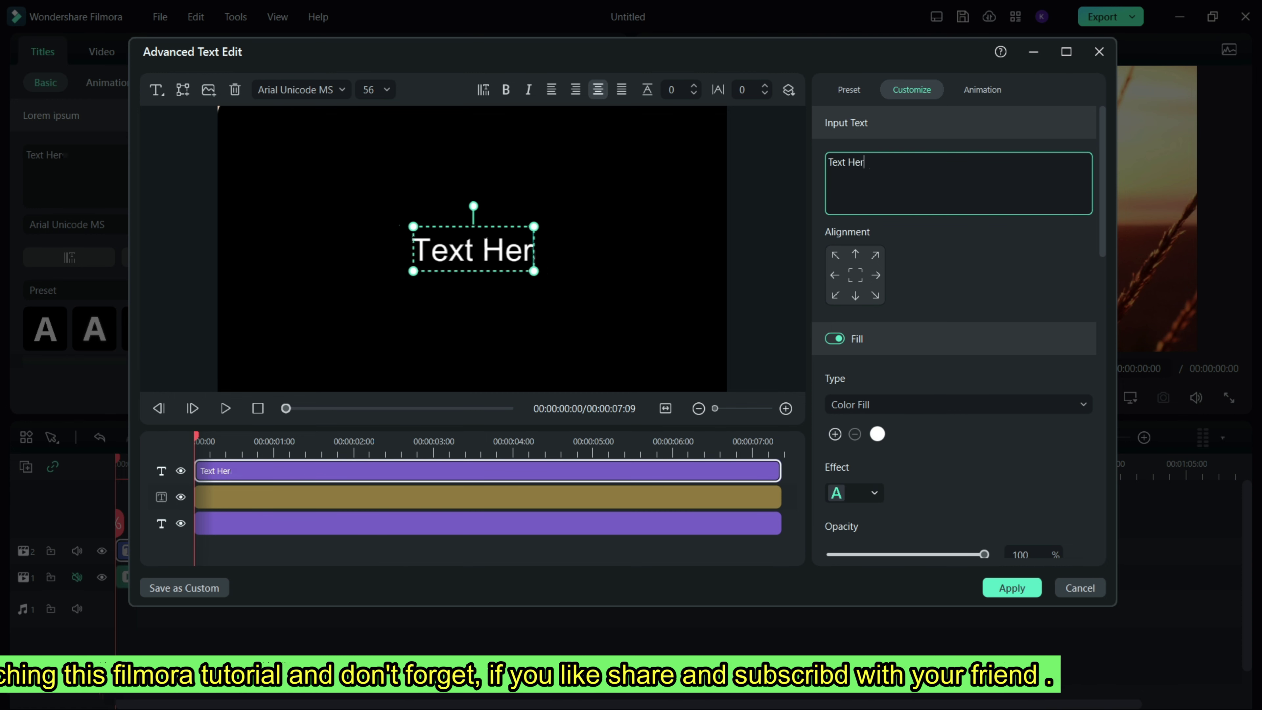
key("BackSpace")
key("BackSpace")
key("BackSpace")
key("BackSpace")
type("NATURE")
left_click(375, 89)
Set NATURE to size 150, enlarge it to 214, and use Arial Negreta cursiva
left_click(368, 115)
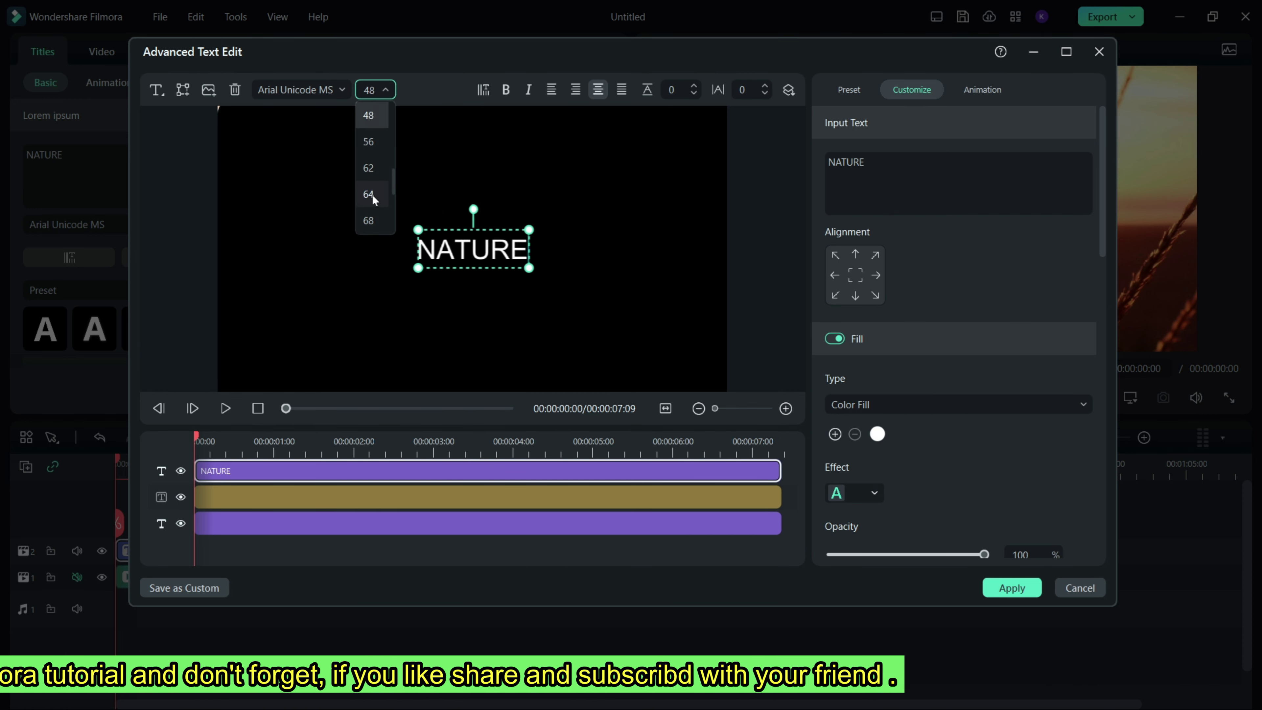
scroll(370, 199, "down", 5)
left_click(368, 216)
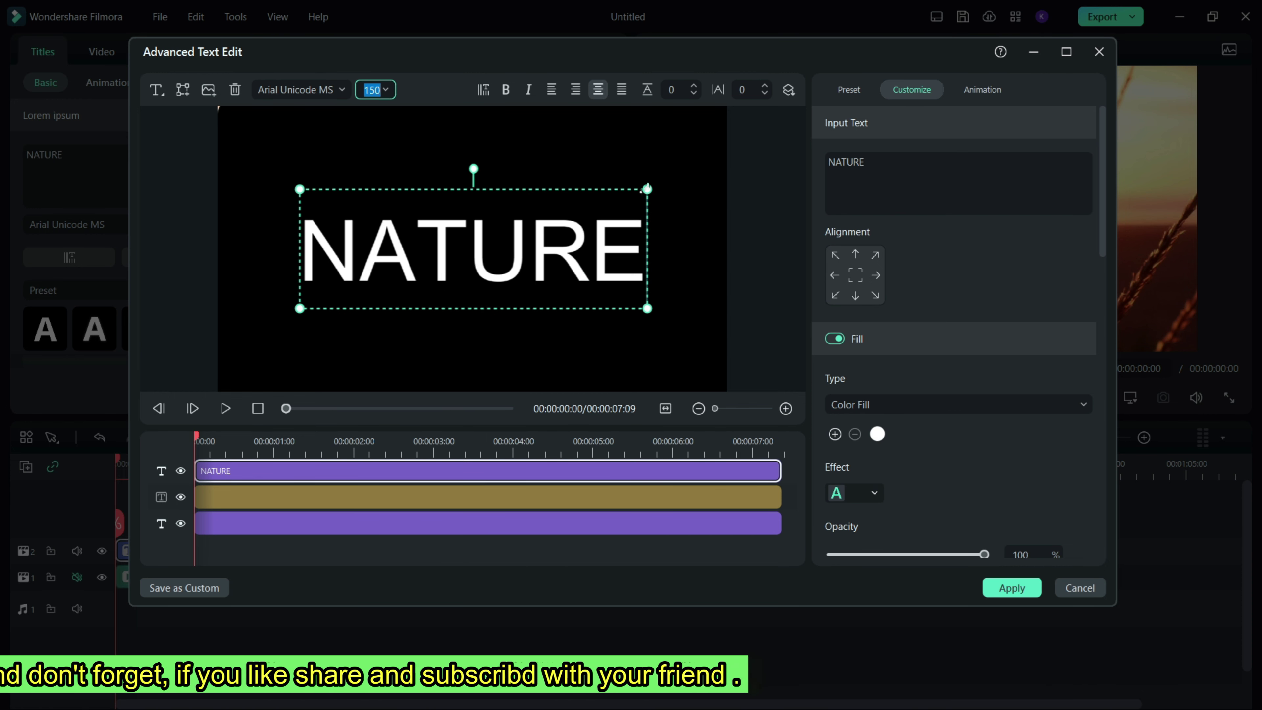
left_click_drag(648, 188, 716, 165)
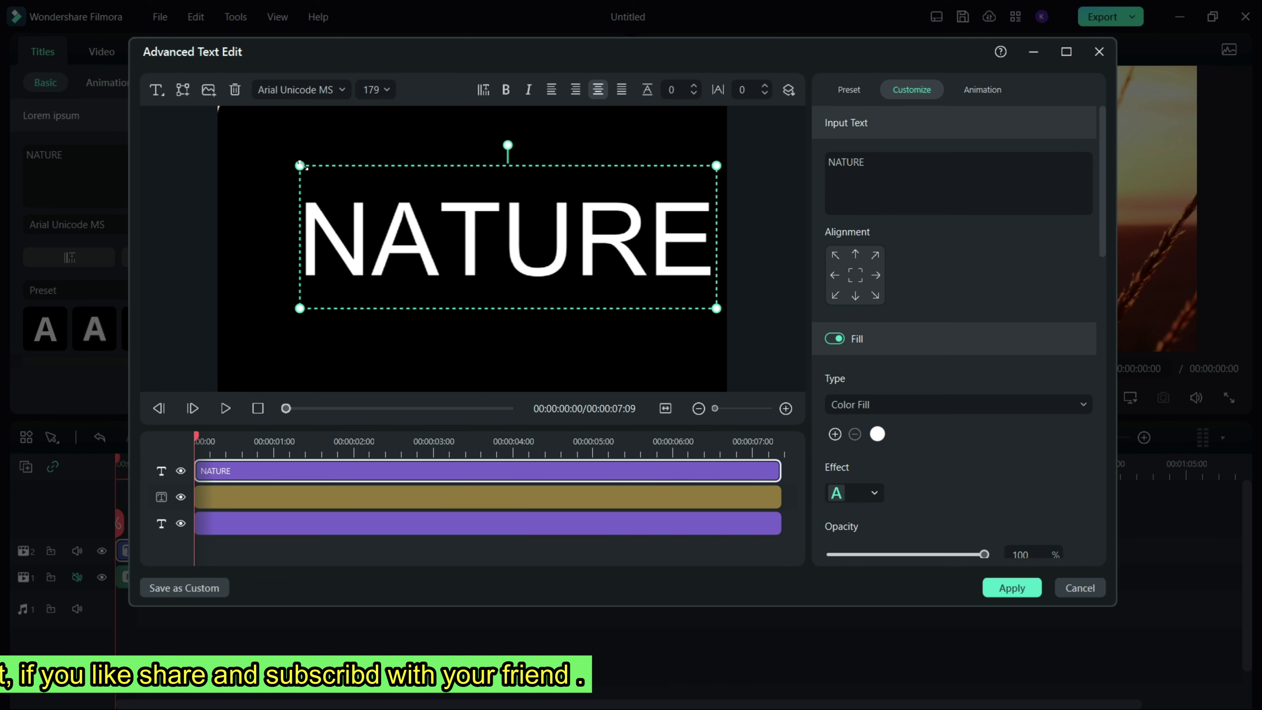
left_click_drag(301, 165, 220, 158)
left_click(345, 87)
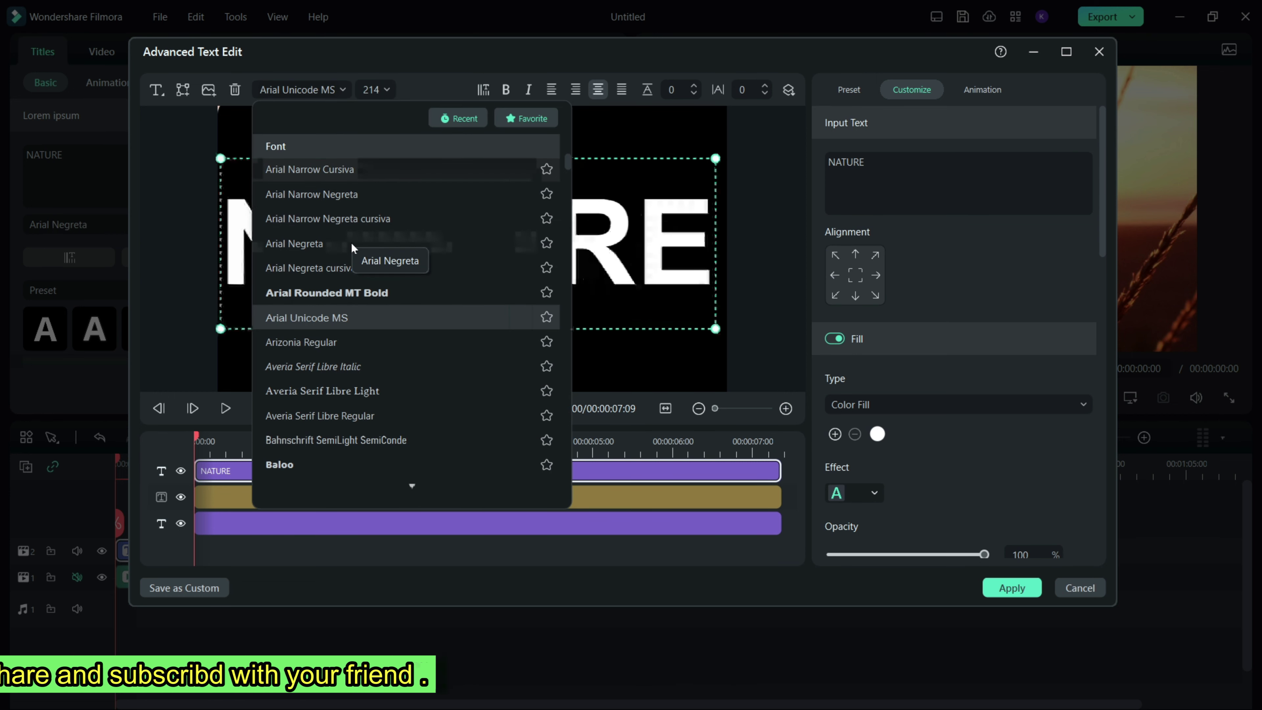
left_click(332, 269)
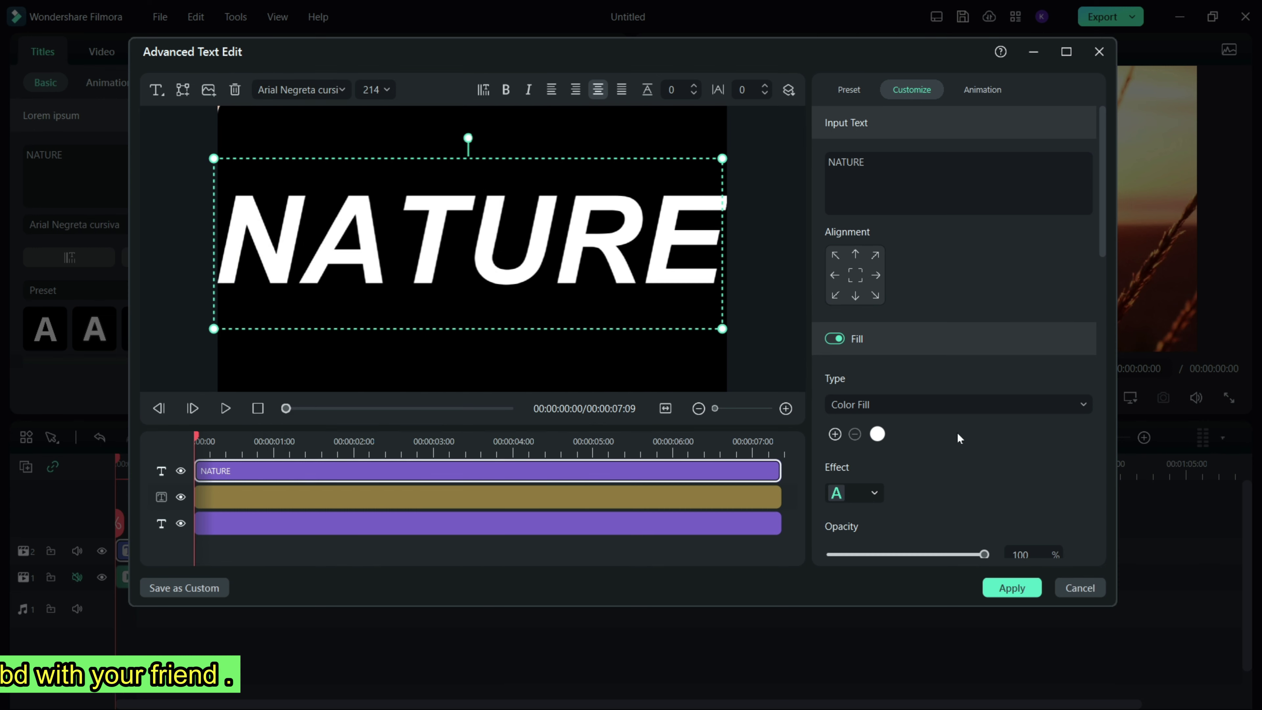
Apply the title and set its blend mode to Darken, previewing the sunset showing through NATURE
left_click(1012, 589)
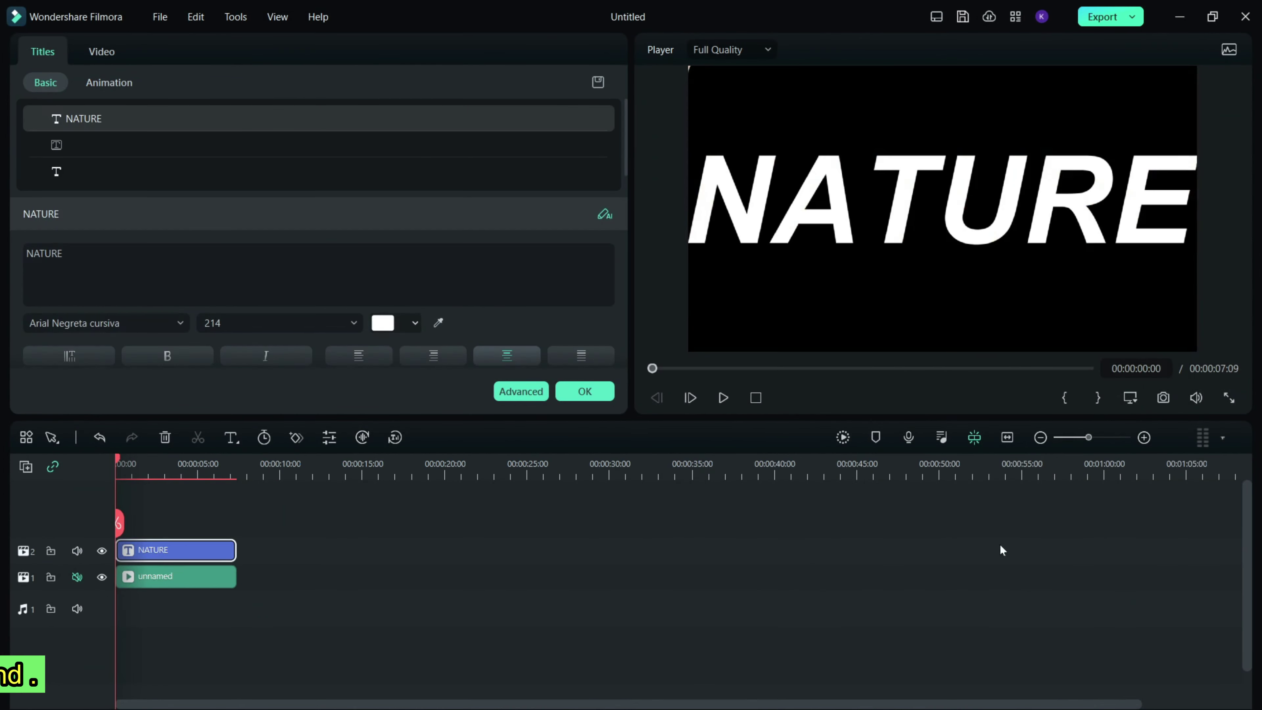
left_click(103, 52)
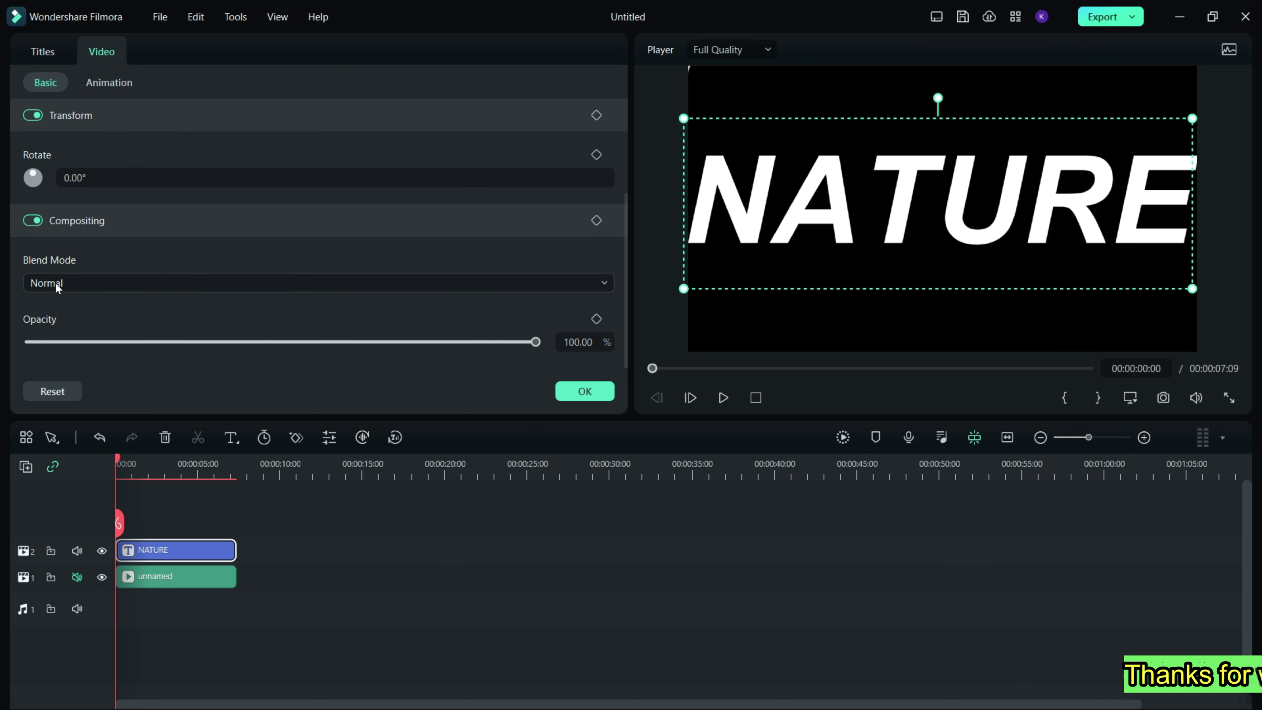
left_click(129, 283)
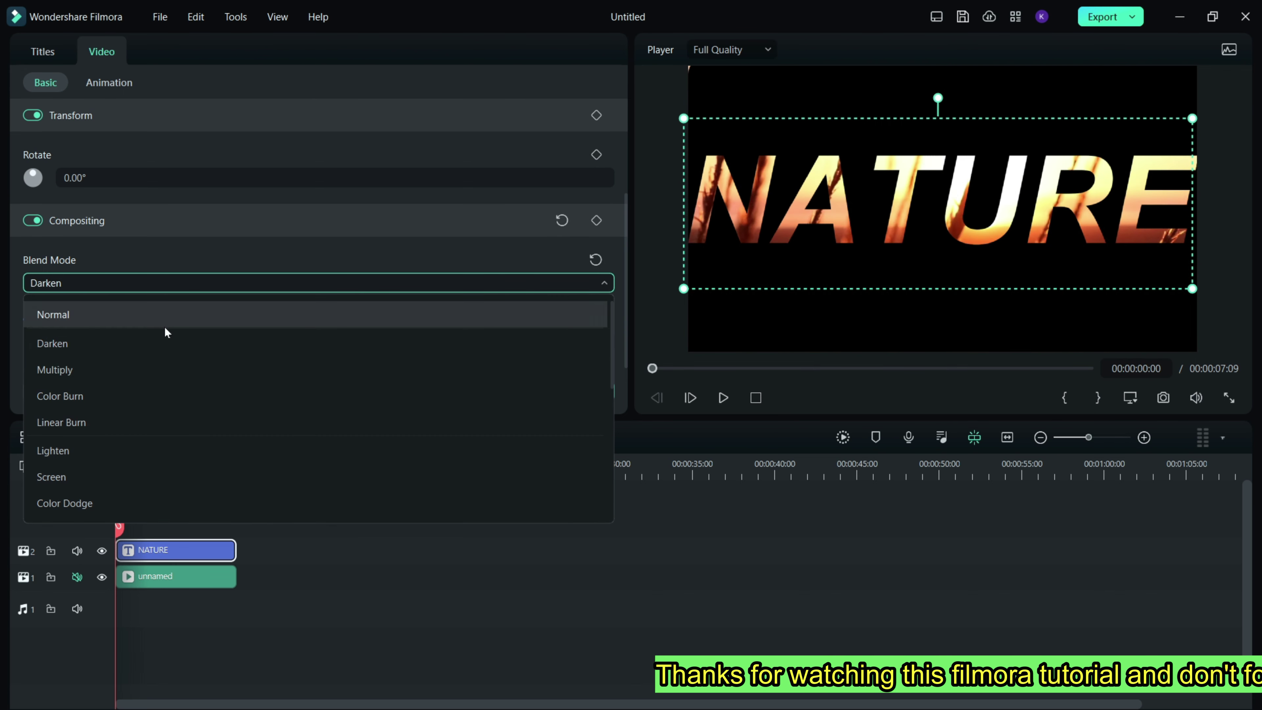
left_click(150, 344)
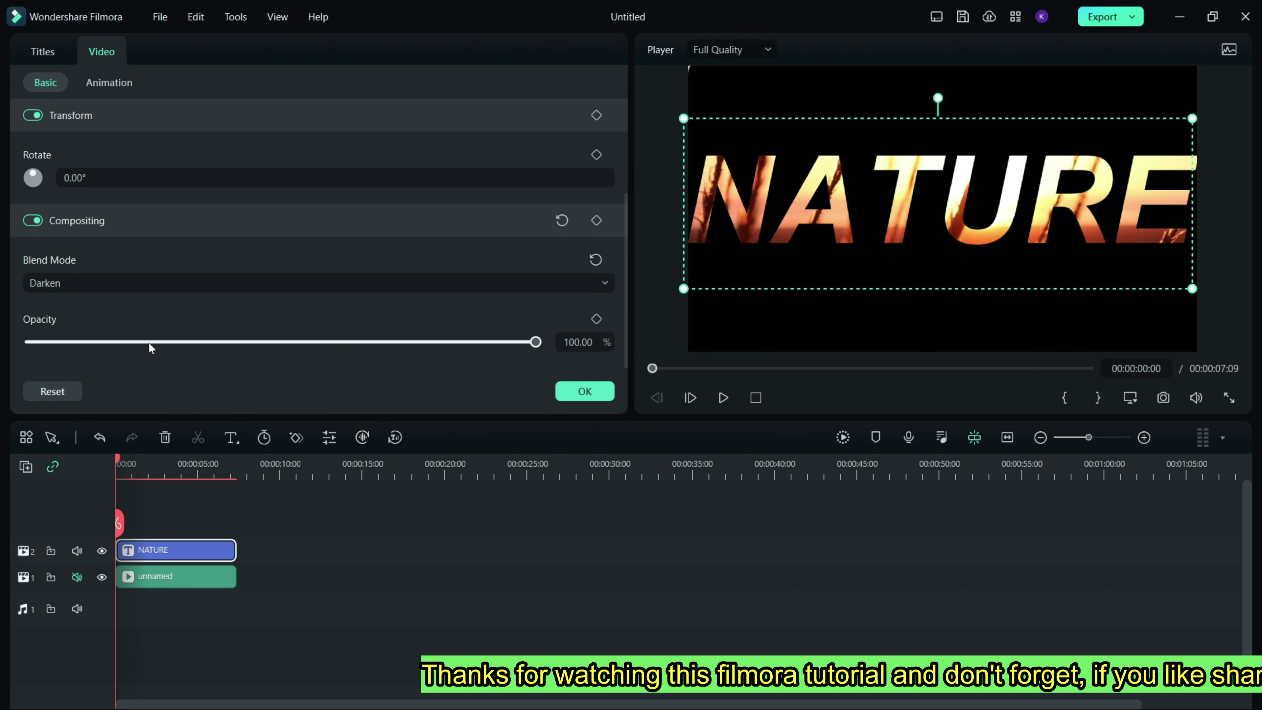
left_click(718, 403)
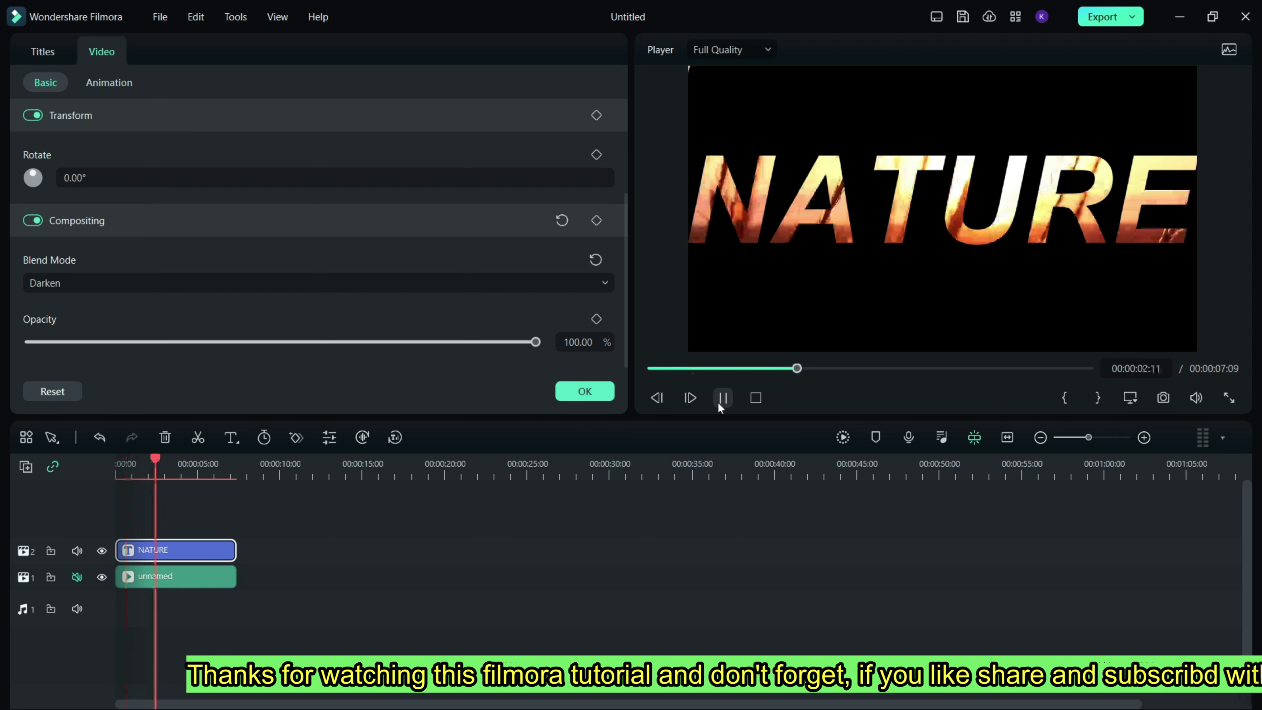
left_click(718, 403)
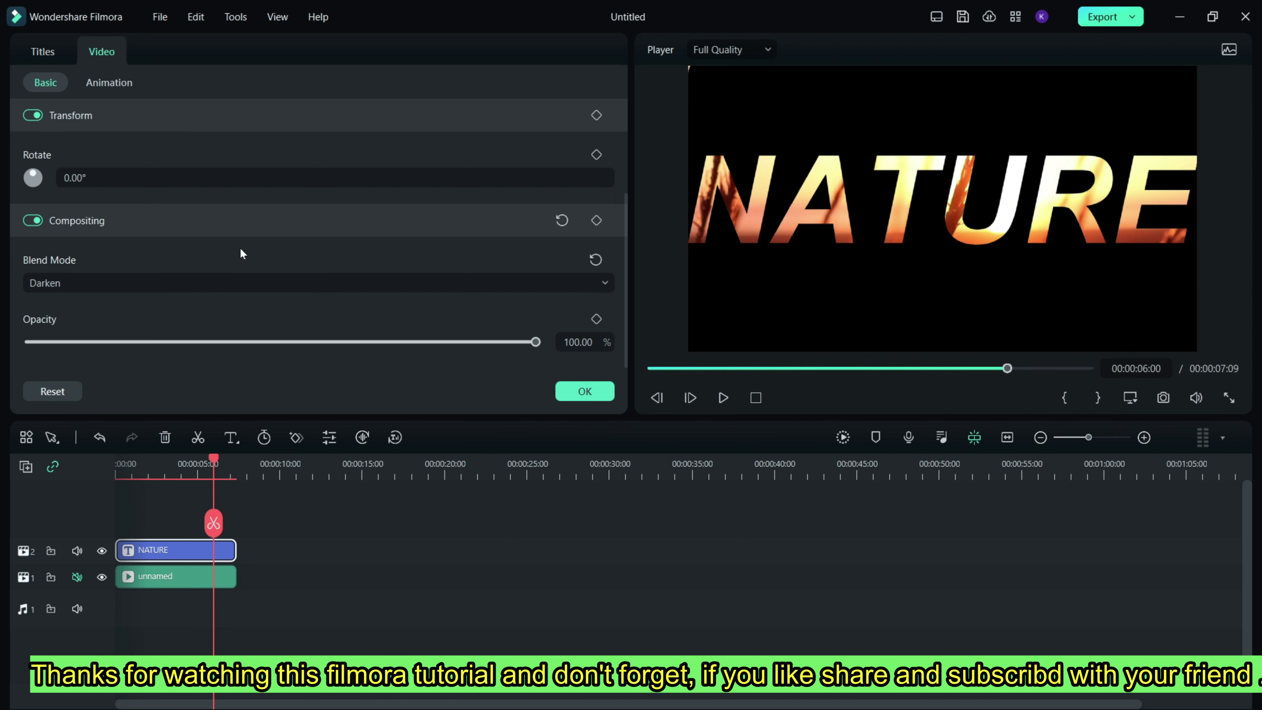
mouse_move(213, 458)
left_mouse_down()
mouse_move(99, 471)
mouse_move(118, 480)
left_mouse_up()
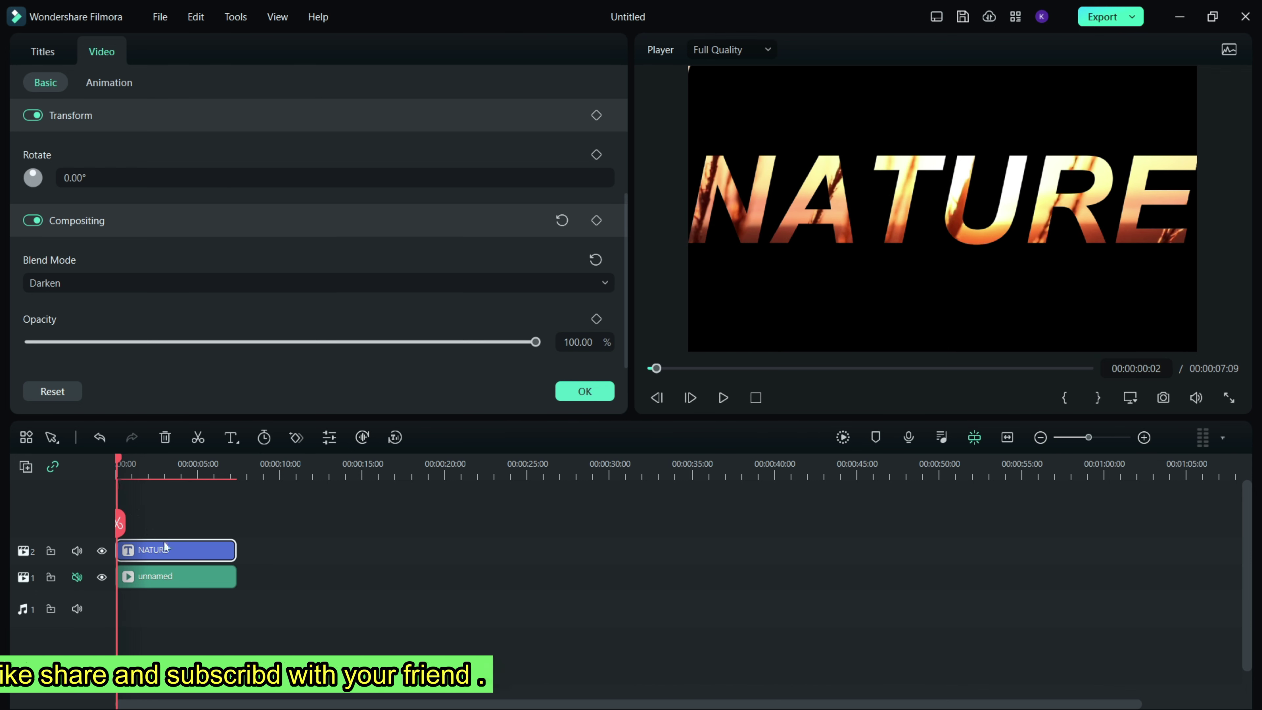
Keyframe NATURE from normal at its start to 400% scale and 0% opacity at its end, then preview
left_click(296, 437)
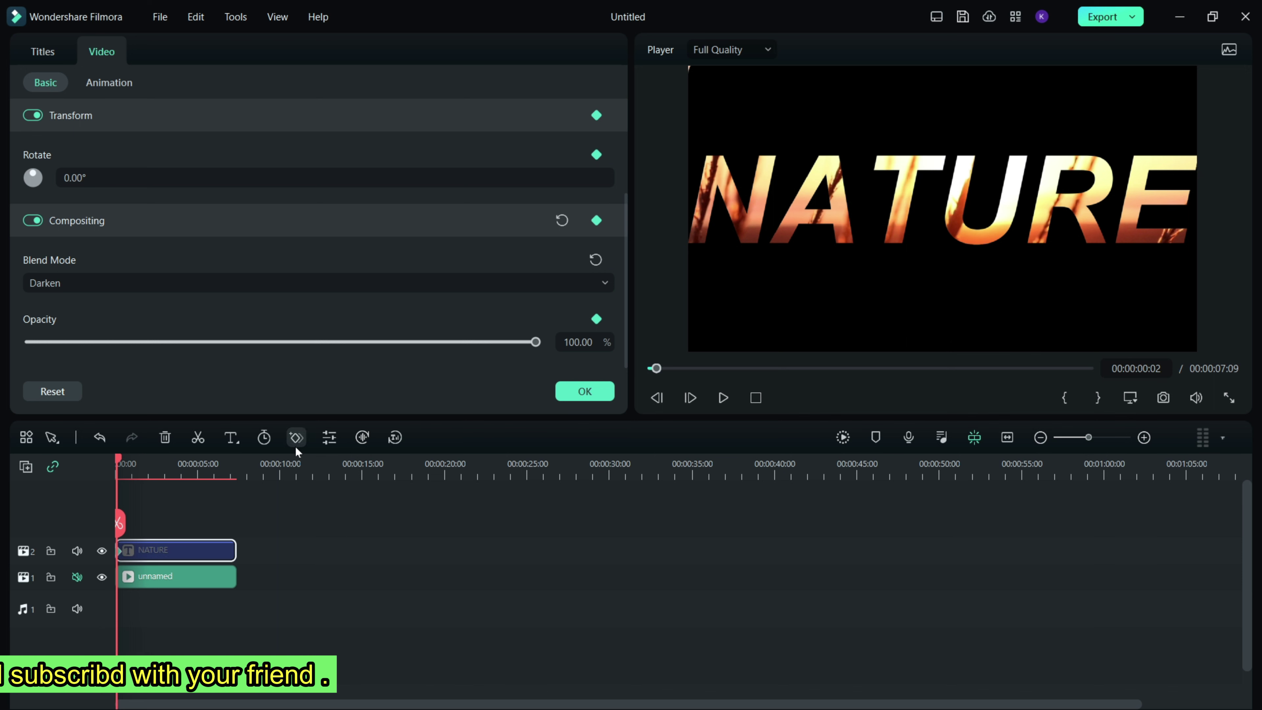
left_click_drag(118, 457, 233, 460)
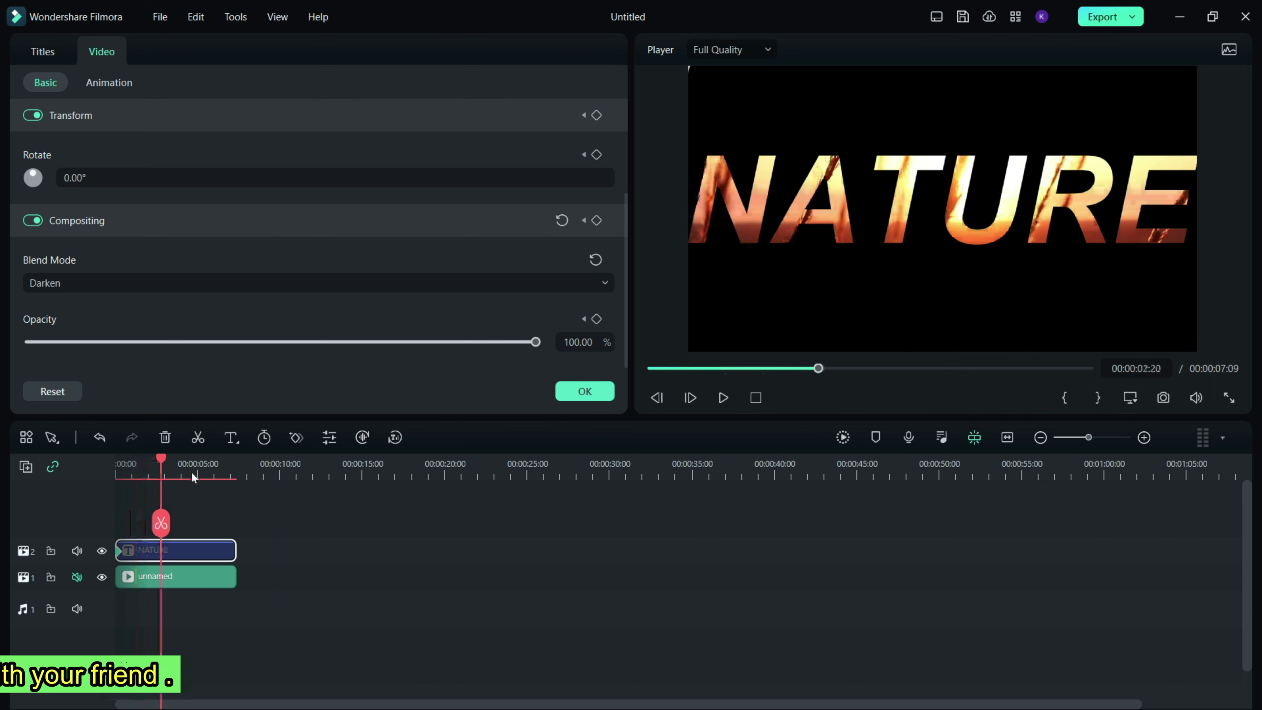
left_click(295, 438)
left_click_drag(176, 177, 520, 188)
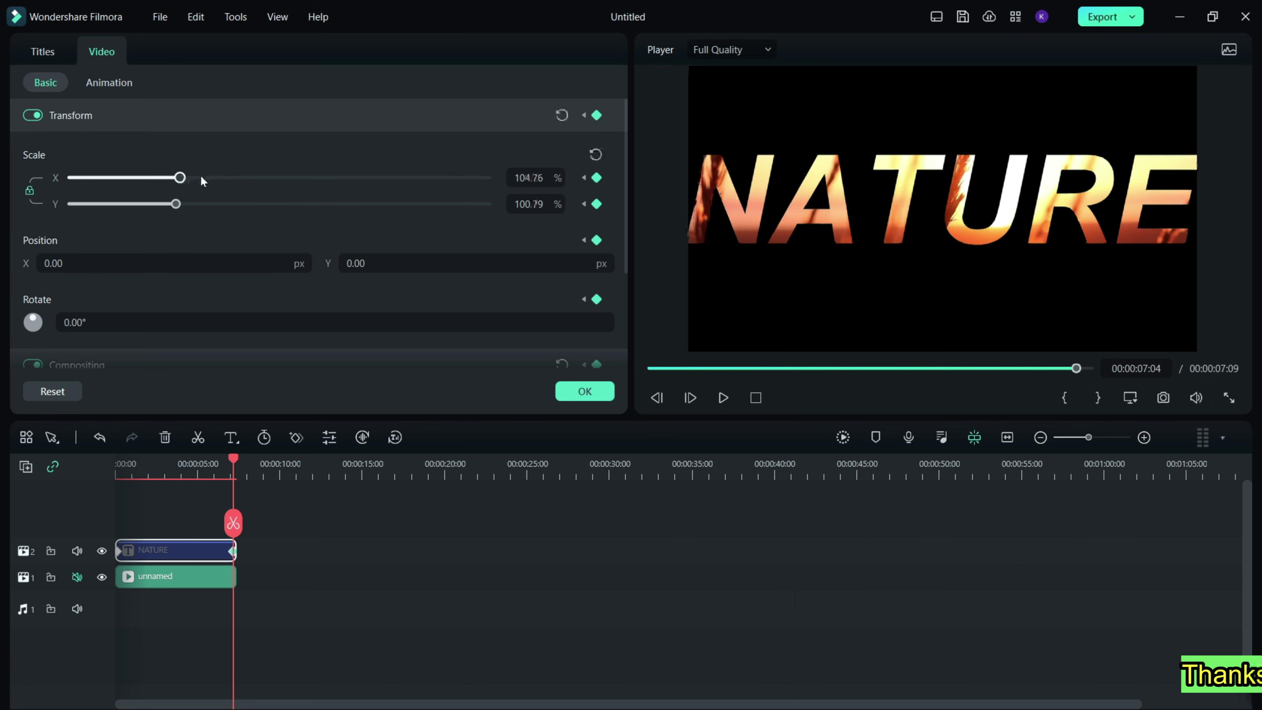
scroll(161, 340, "down", 3)
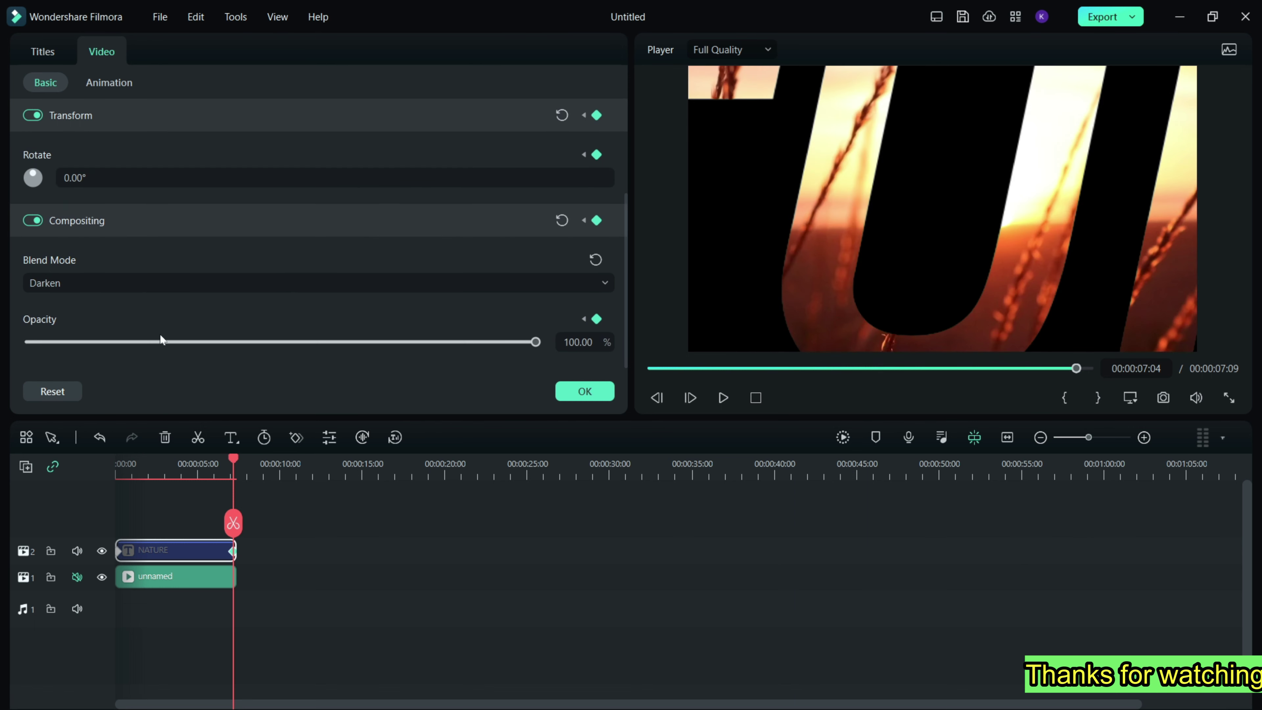
left_click_drag(535, 341, 3, 345)
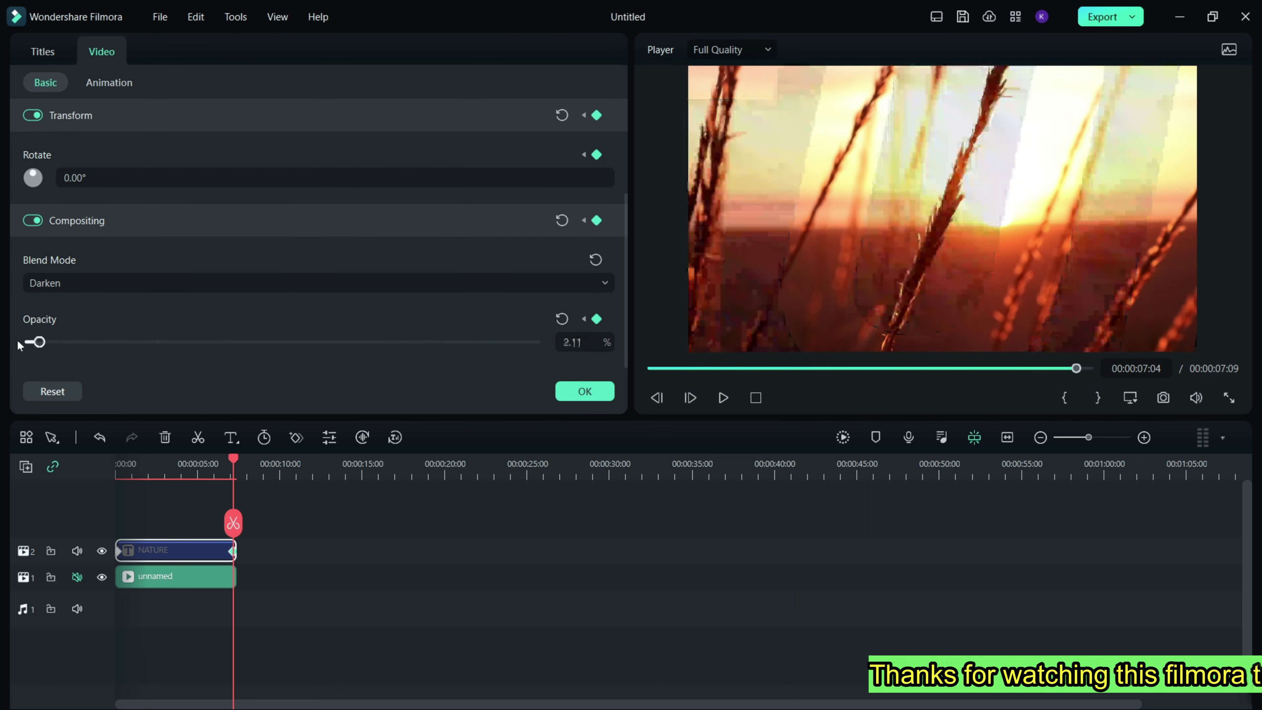
left_click_drag(237, 470, 66, 465)
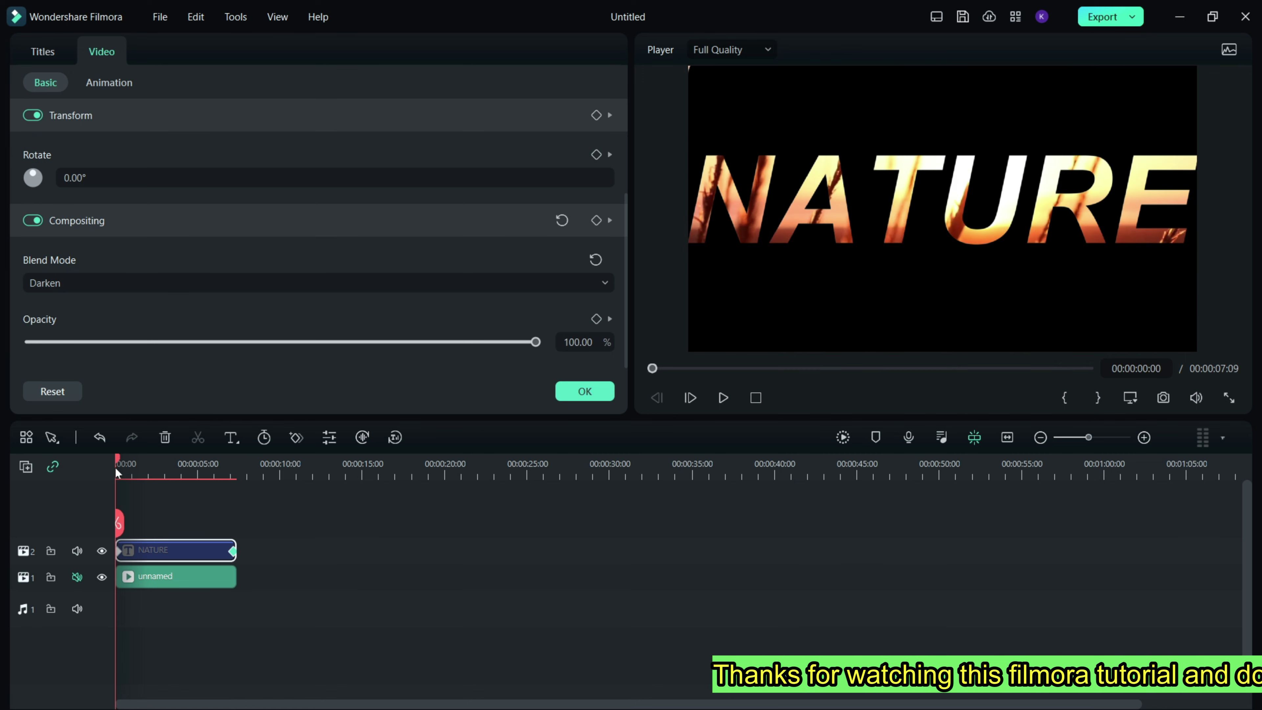
left_click(721, 400)
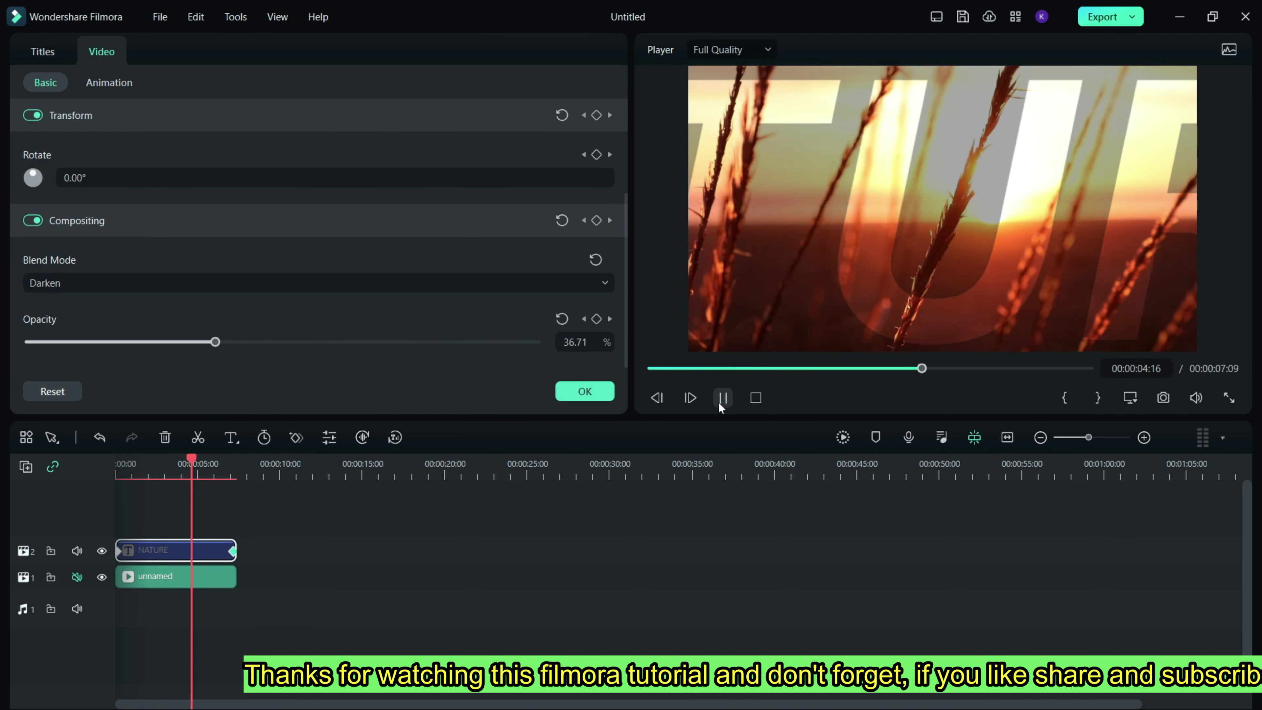
key("ctrl+slash")
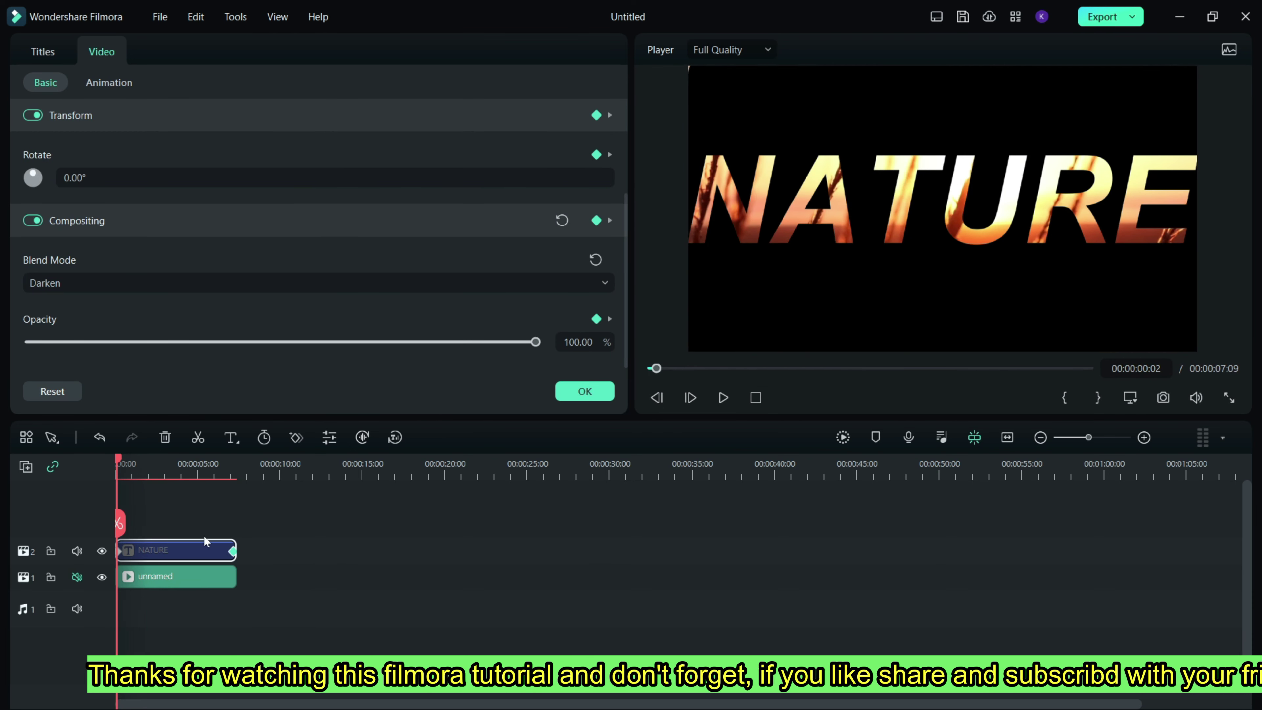
left_click(303, 512)
left_click(113, 57)
Add the elephants-savannah clip after the sunset clip, trim it, and place a Basic title above
left_click_drag(318, 184, 260, 579)
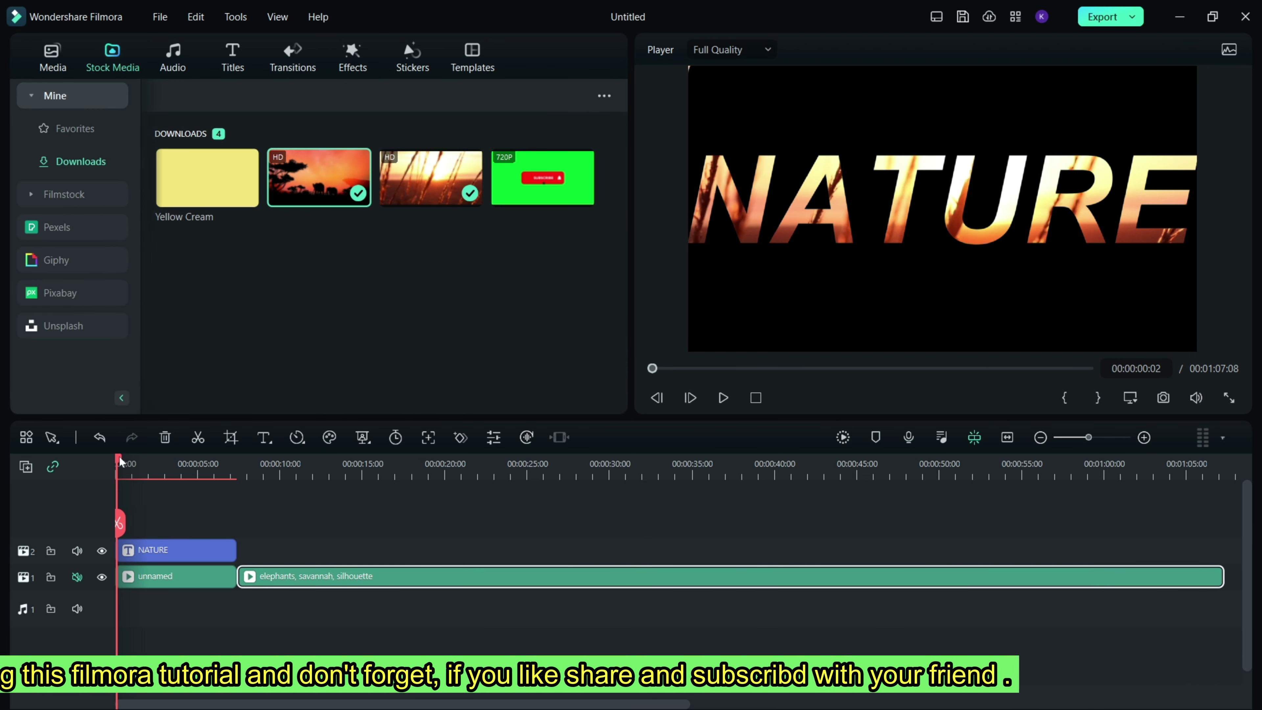
mouse_move(120, 461)
left_mouse_down()
mouse_move(295, 464)
mouse_move(235, 476)
left_mouse_up()
left_click(232, 58)
mouse_move(318, 177)
left_mouse_down()
mouse_move(306, 330)
mouse_move(259, 549)
left_mouse_up()
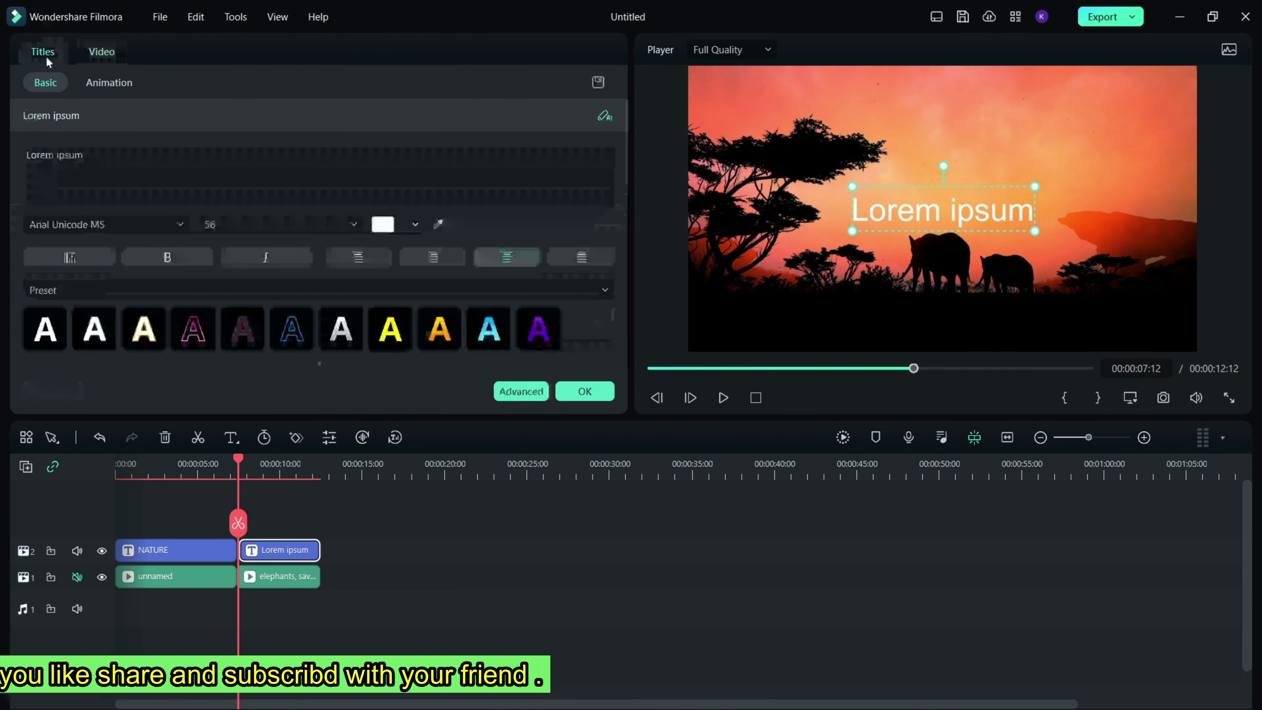
Open the new title in Advanced Text Edit and delete the Lorem ipsum placeholder
left_click(513, 392)
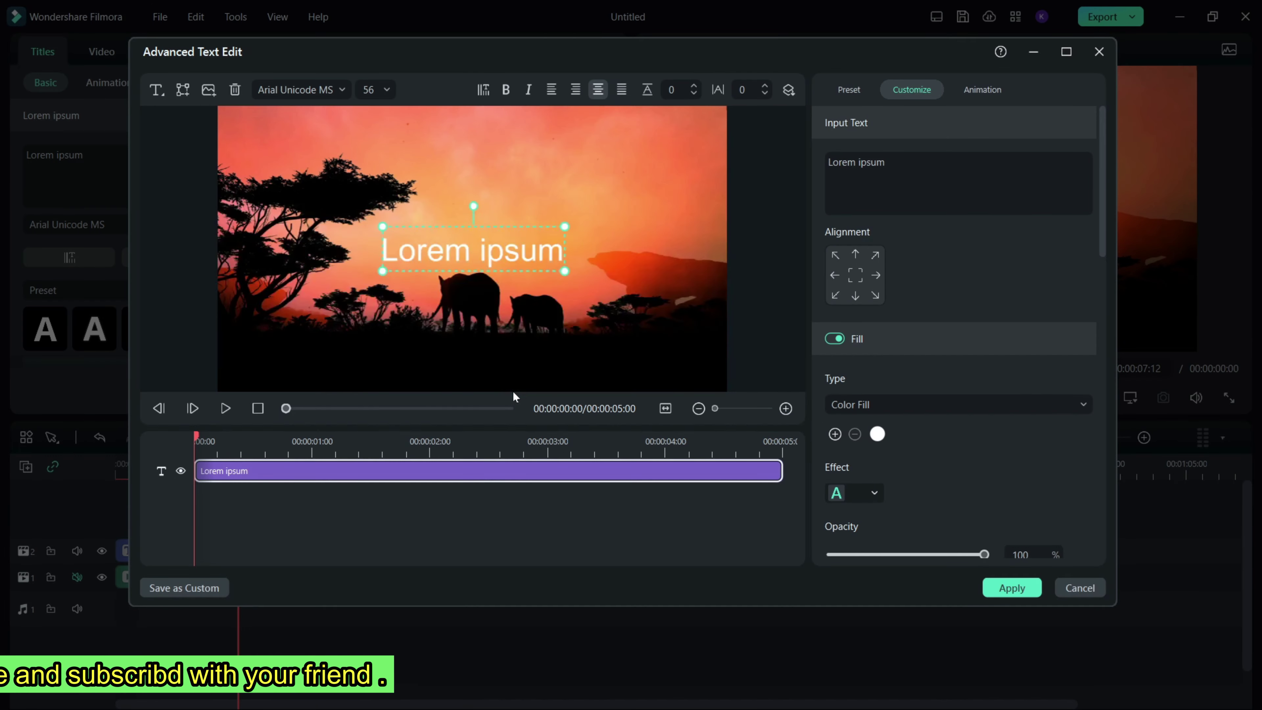
left_click(889, 164)
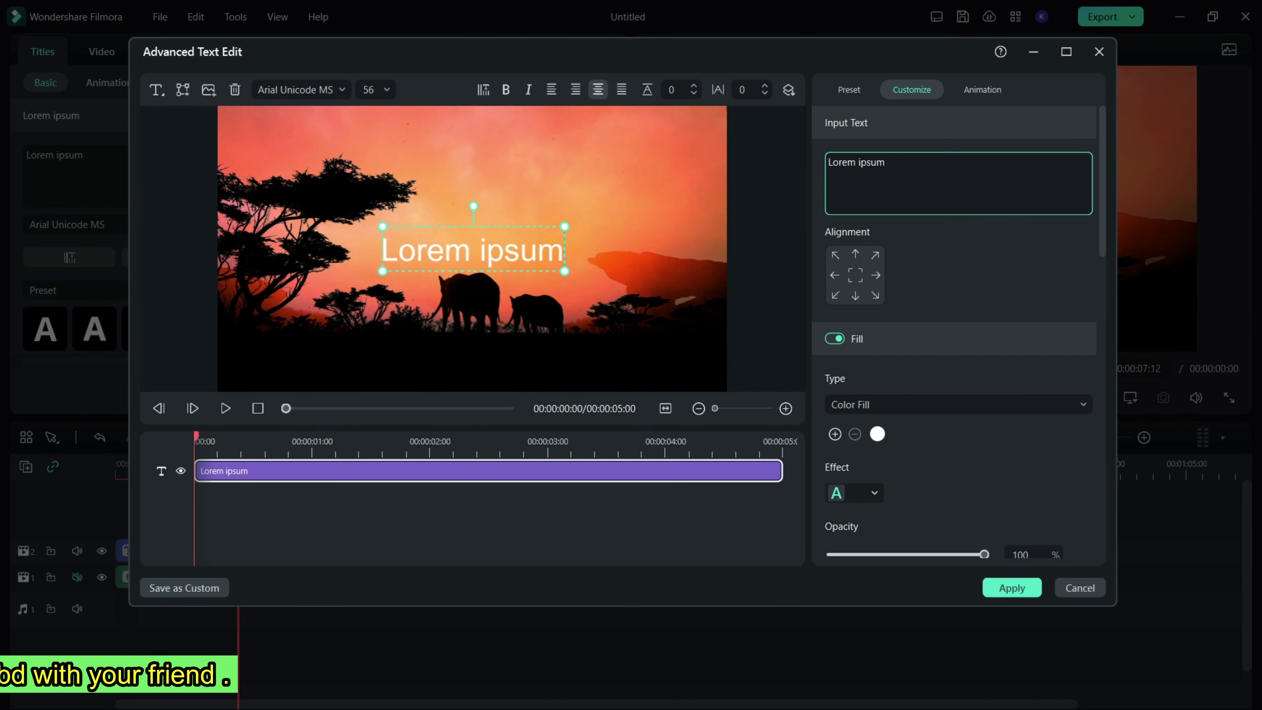
key("BackSpace")
key("BackSpace")
key("BackSpace")
key("BackSpace")
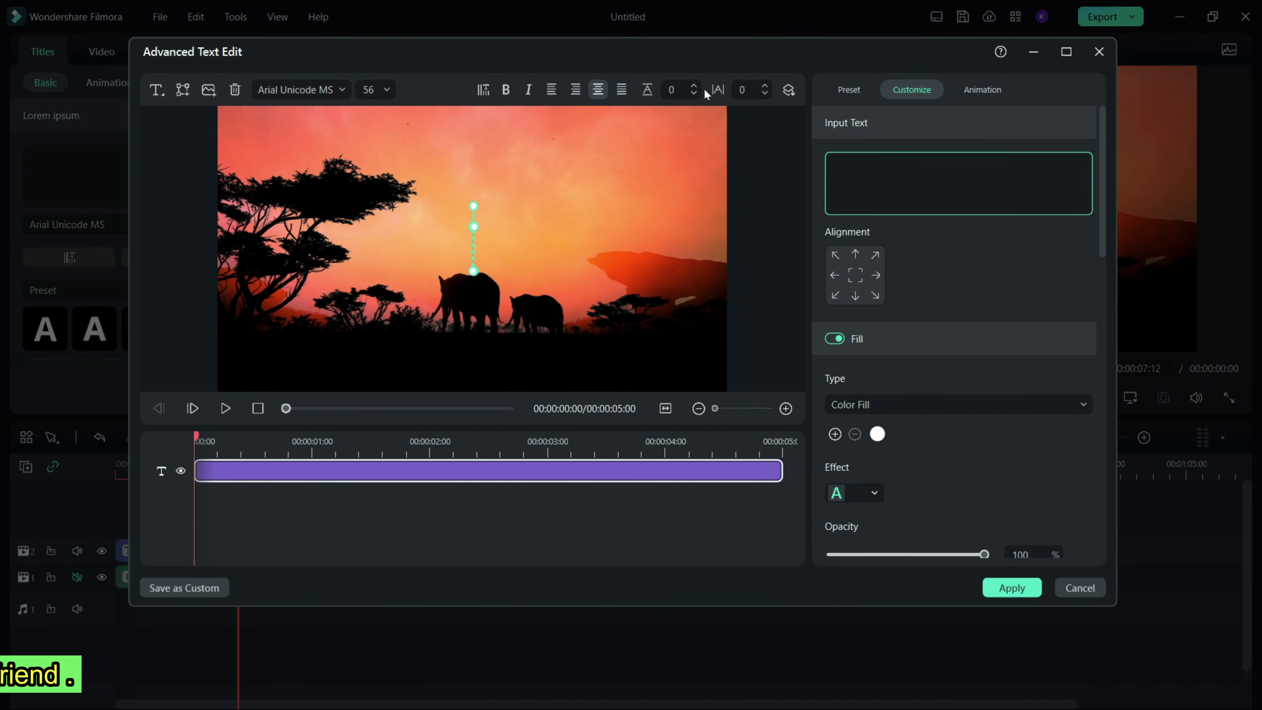
Add a square shape text box, stretch it across the whole frame, and clear its TEXT HERE placeholder
left_click(182, 90)
left_click(300, 180)
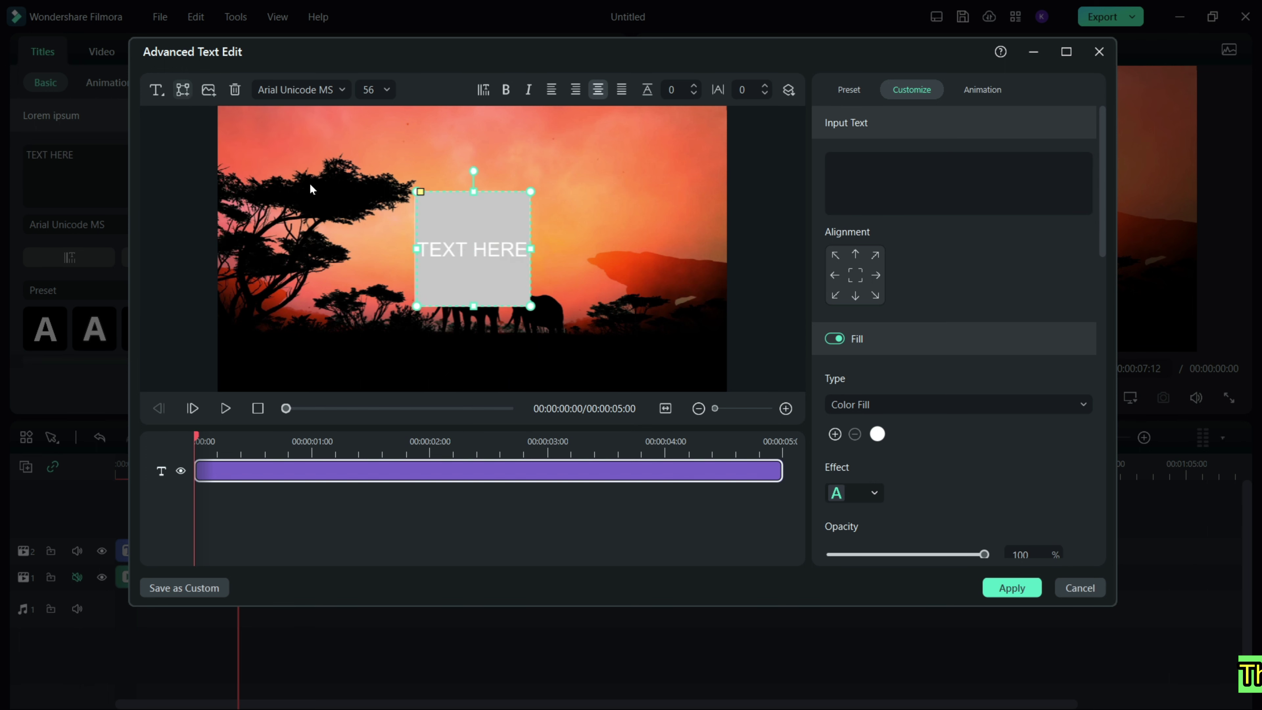
left_click_drag(532, 250, 727, 251)
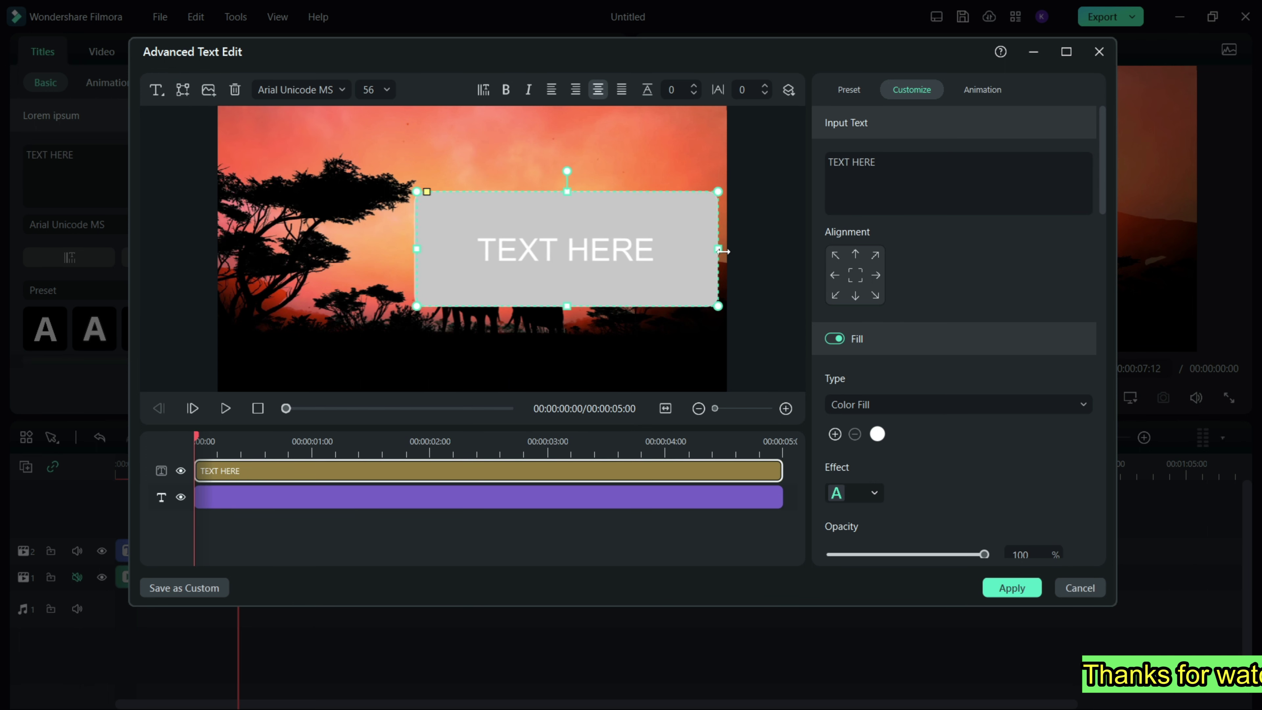
left_click_drag(416, 248, 219, 248)
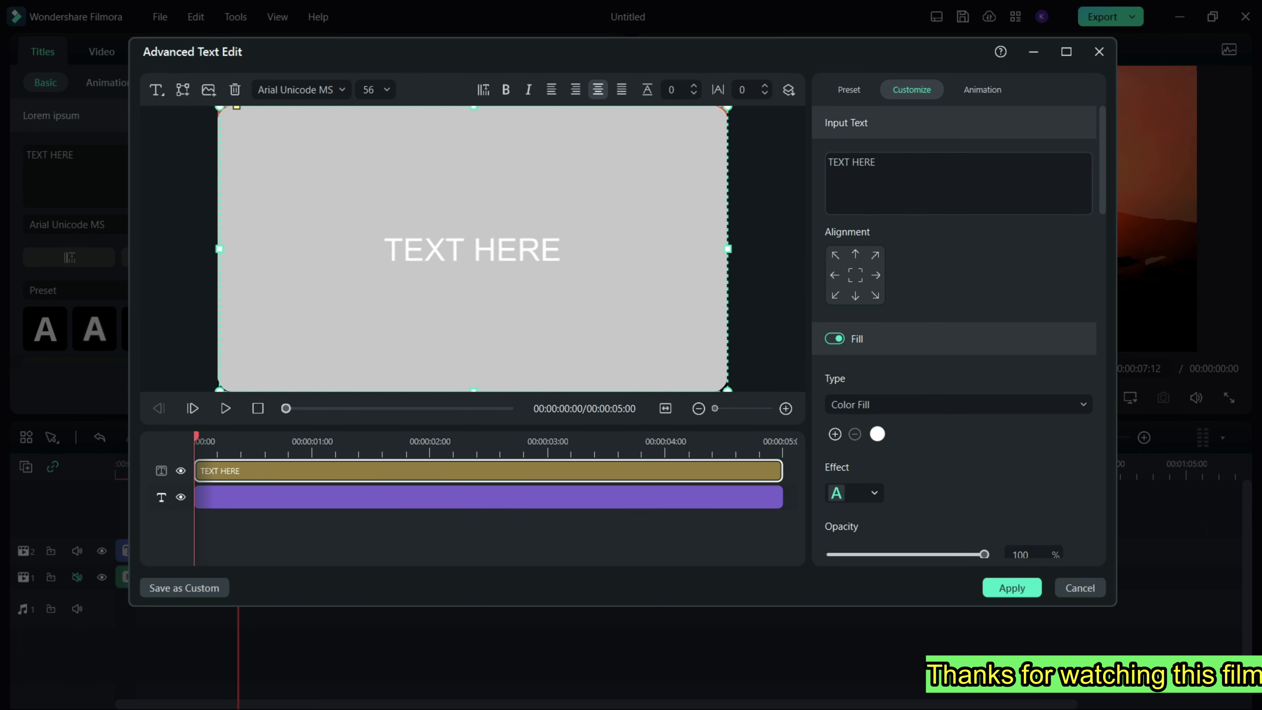
left_click(875, 162)
key("BackSpace")
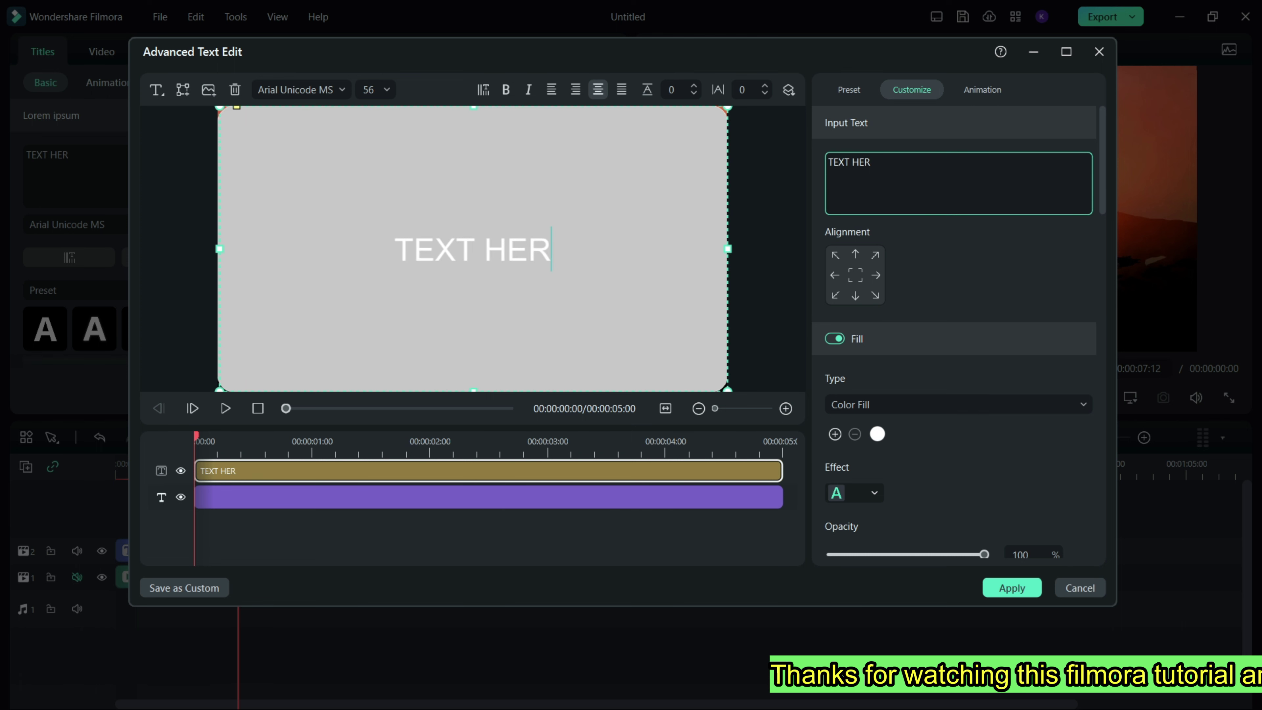
key("BackSpace")
key("BackSpace")
key("BackSpace")
key("BackSpace")
key("BackSpace")
key("BackSpace")
Set the shape's fill colour to black
scroll(963, 240, "down", 5)
scroll(966, 240, "down", 5)
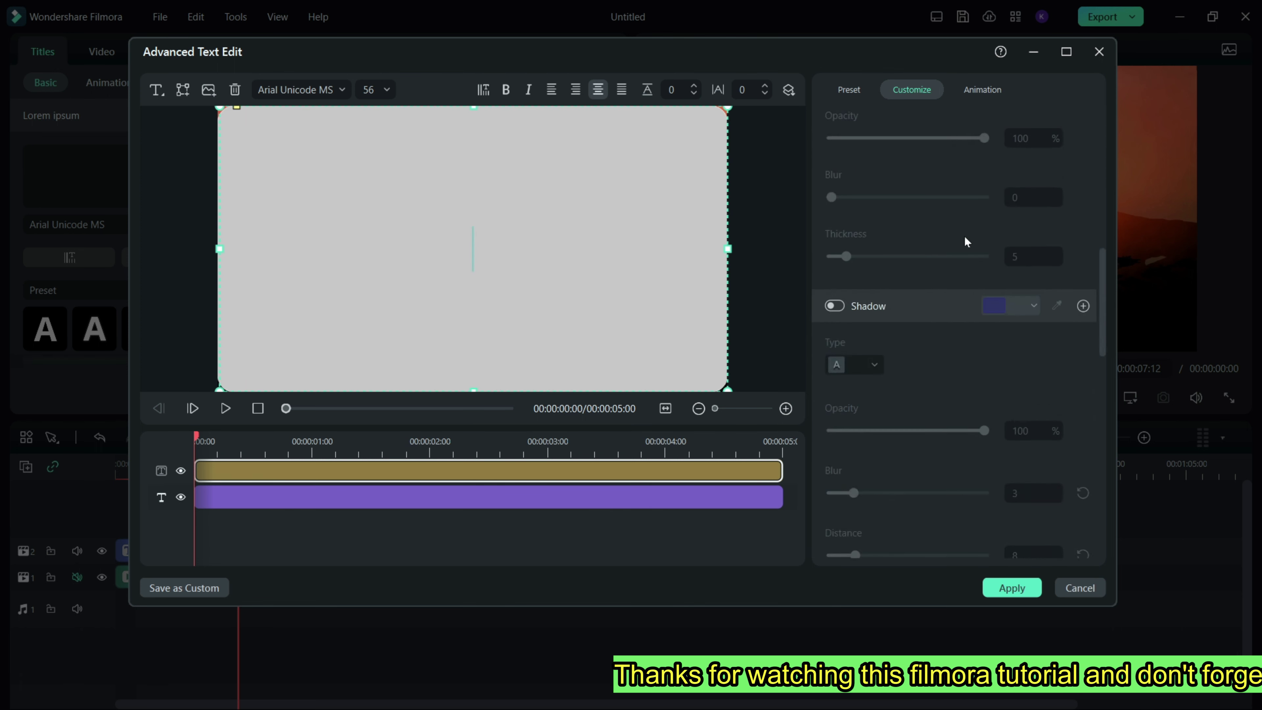
scroll(972, 361, "down", 5)
scroll(964, 299, "down", 3)
left_click(844, 297)
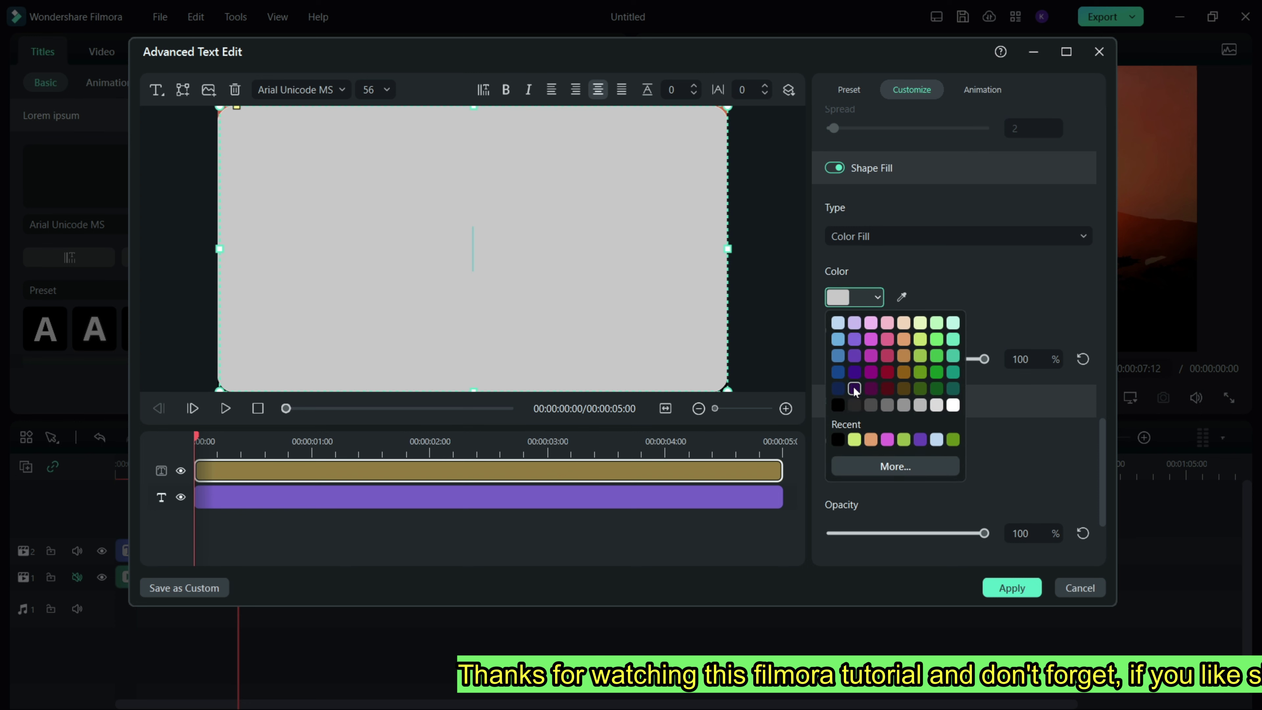
left_click(840, 405)
Add a Quick Text element reading TREE and enlarge it to size 263
left_click(157, 90)
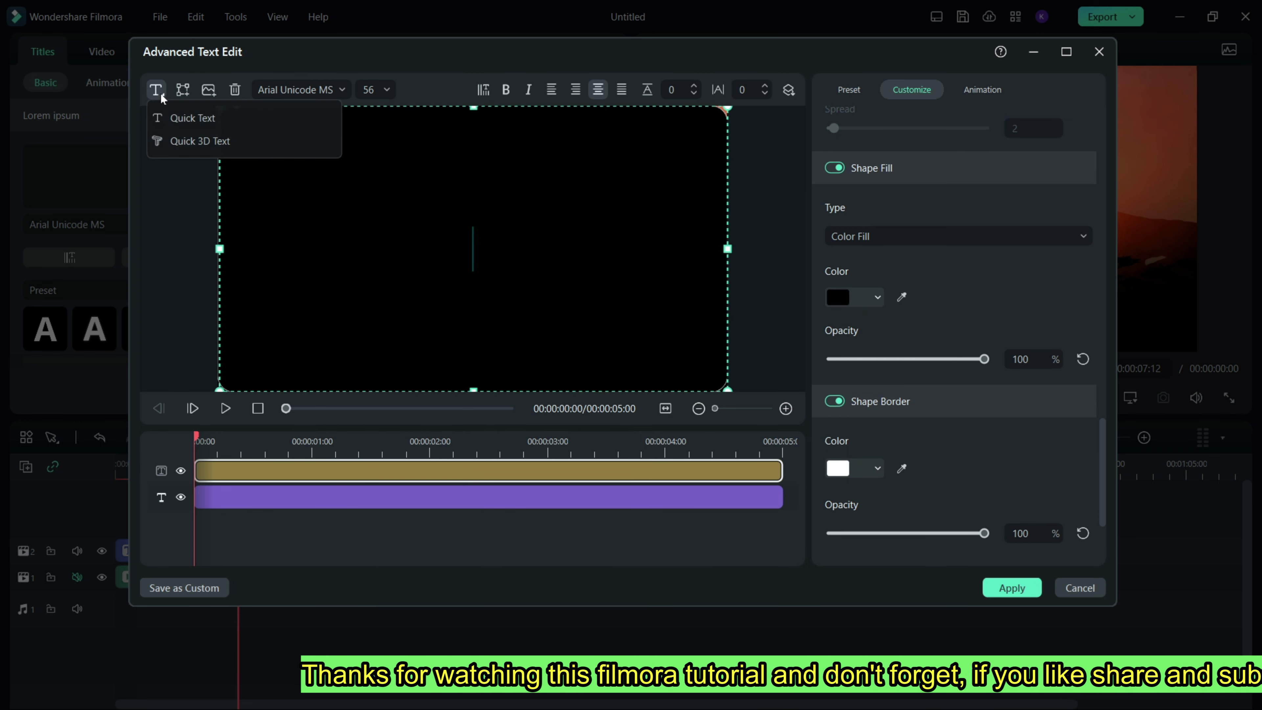
left_click(184, 119)
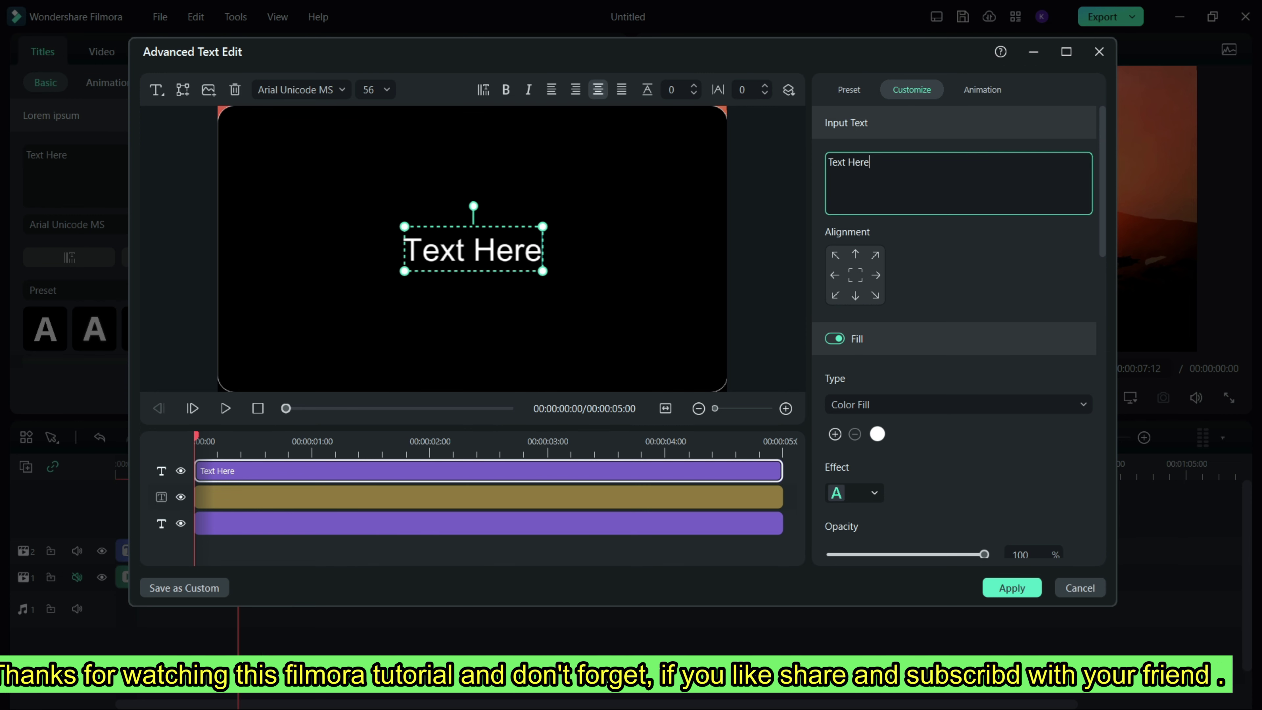
type("TREE")
left_click_drag(514, 227, 618, 193)
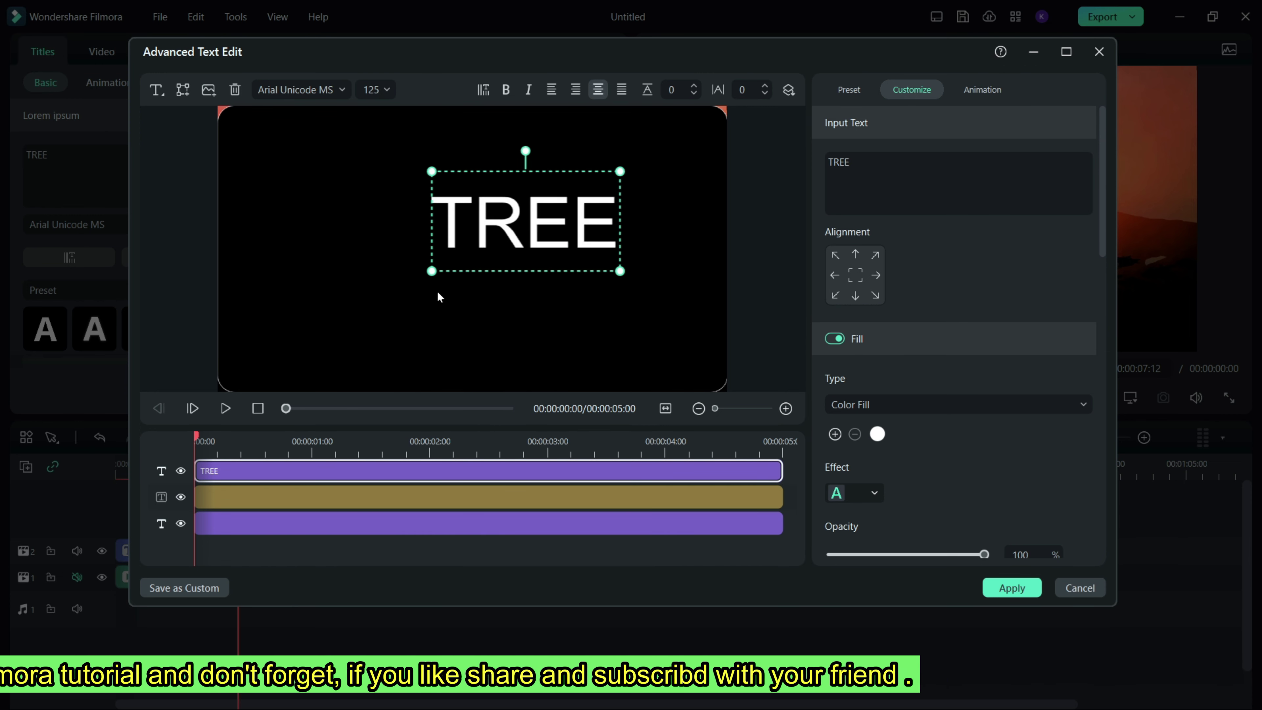
left_click_drag(430, 273, 296, 342)
left_click_drag(618, 172, 665, 145)
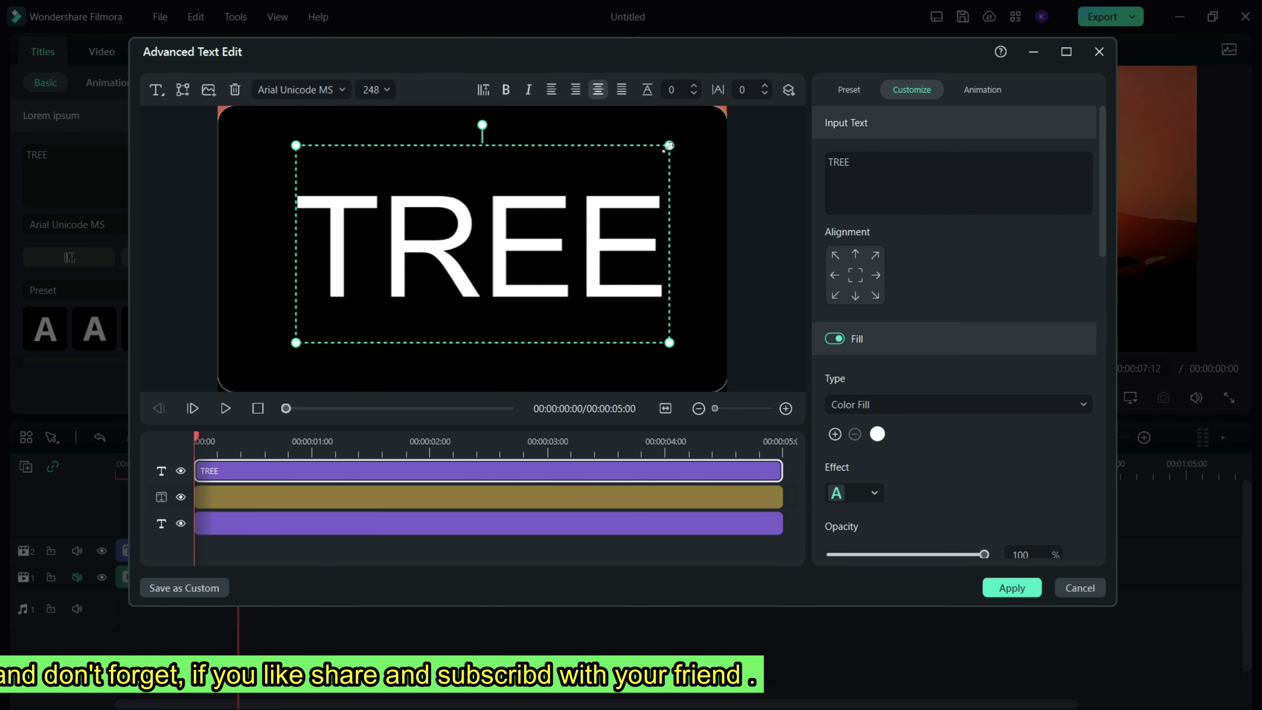
Change the TREE text font to Arial Negreta
left_click(301, 89)
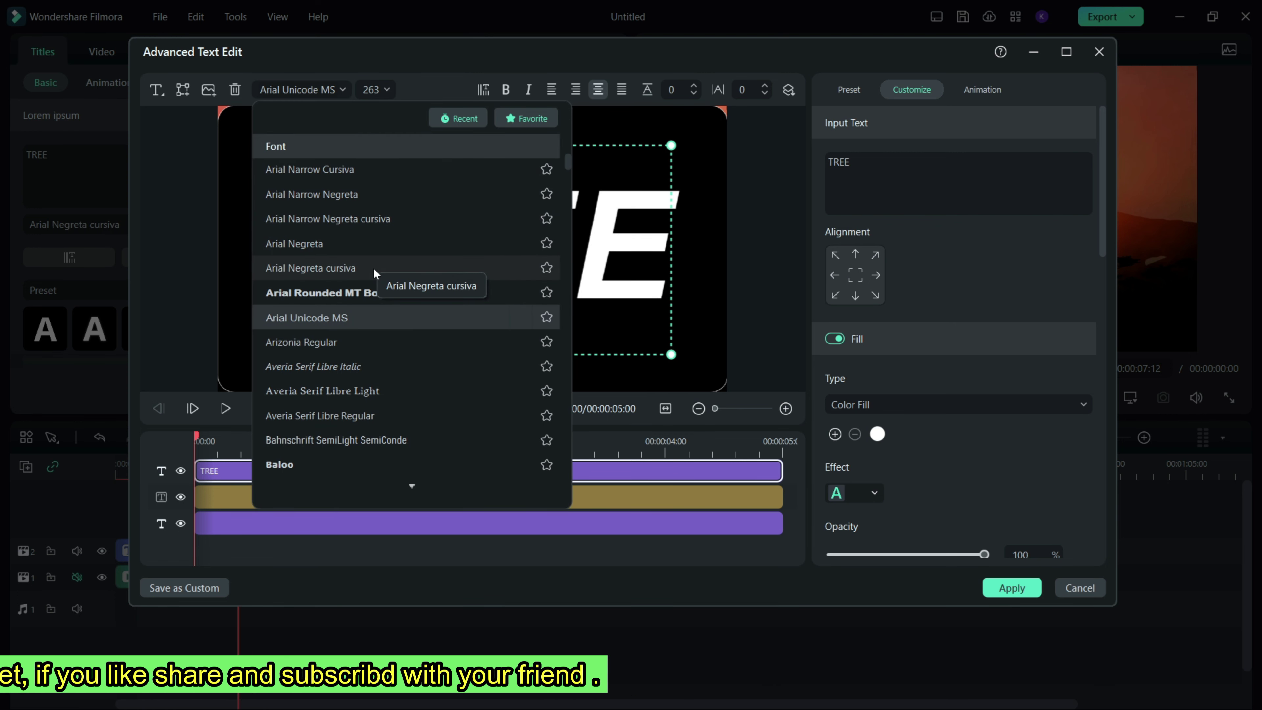
left_click(373, 241)
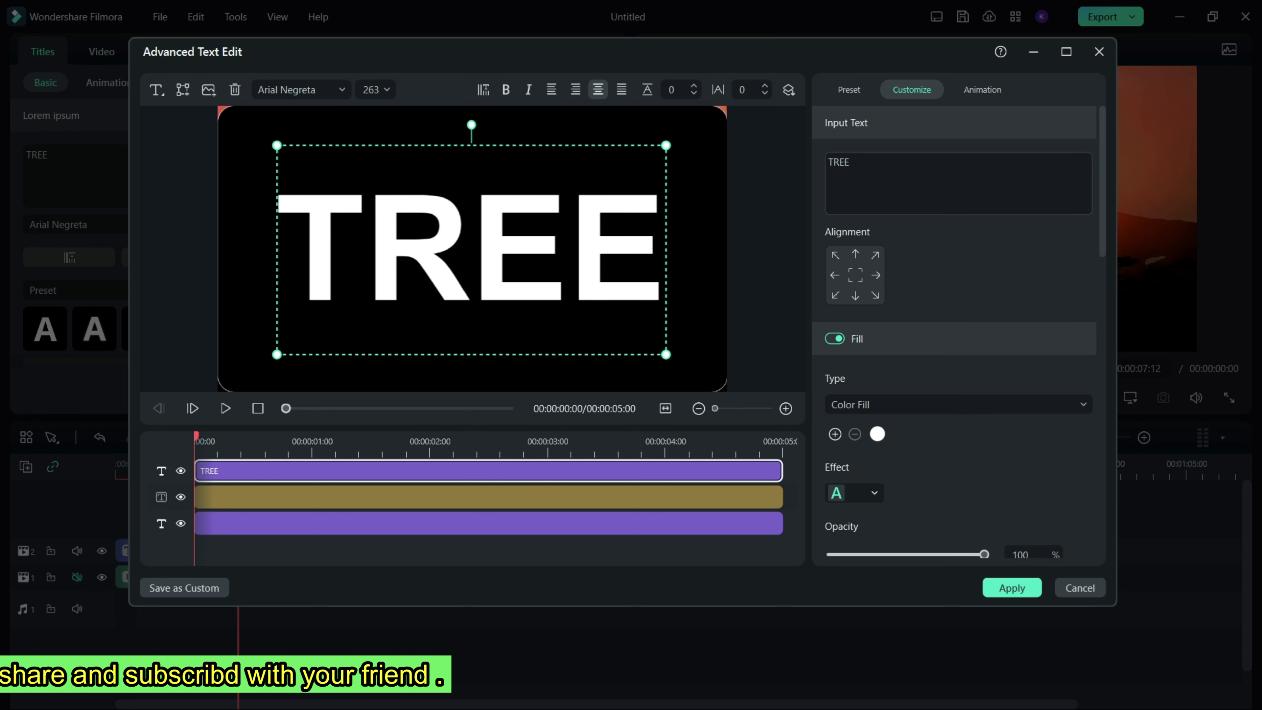
left_click(981, 89)
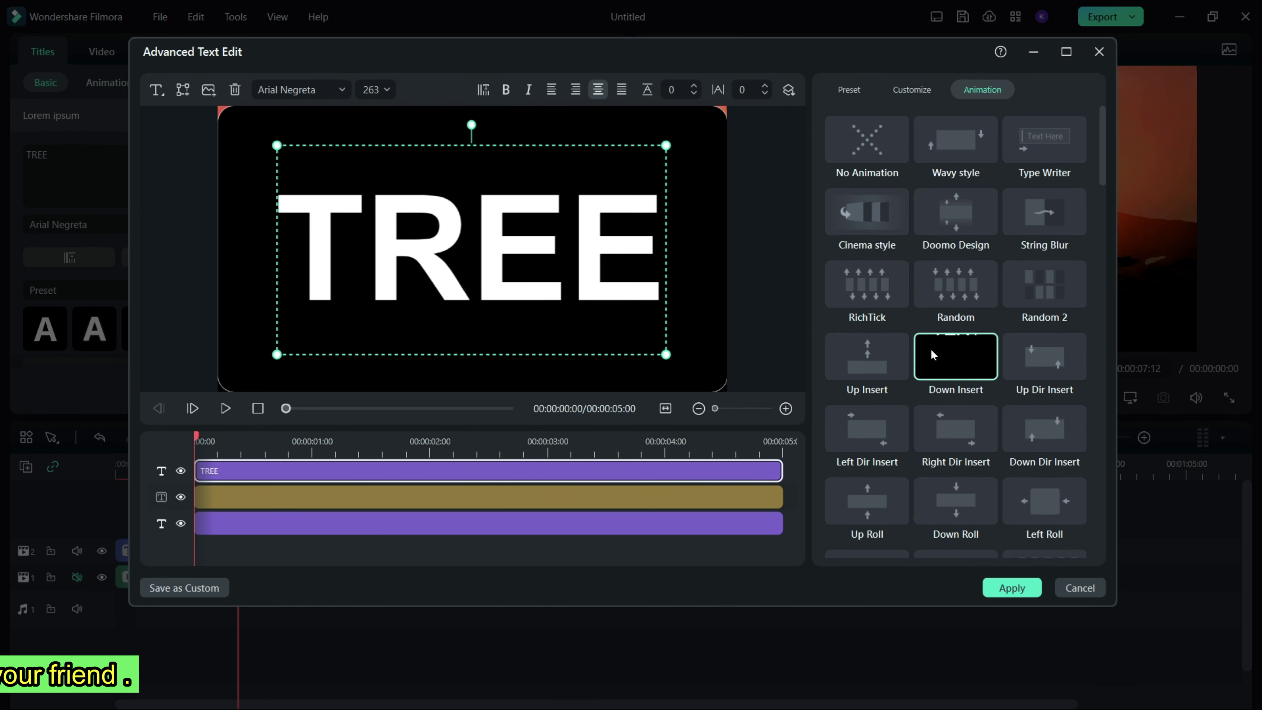
Give the TREE title the Type Writer animation preset and apply it, closing the editor
scroll(894, 323, "down", 5)
scroll(930, 405, "up", 5)
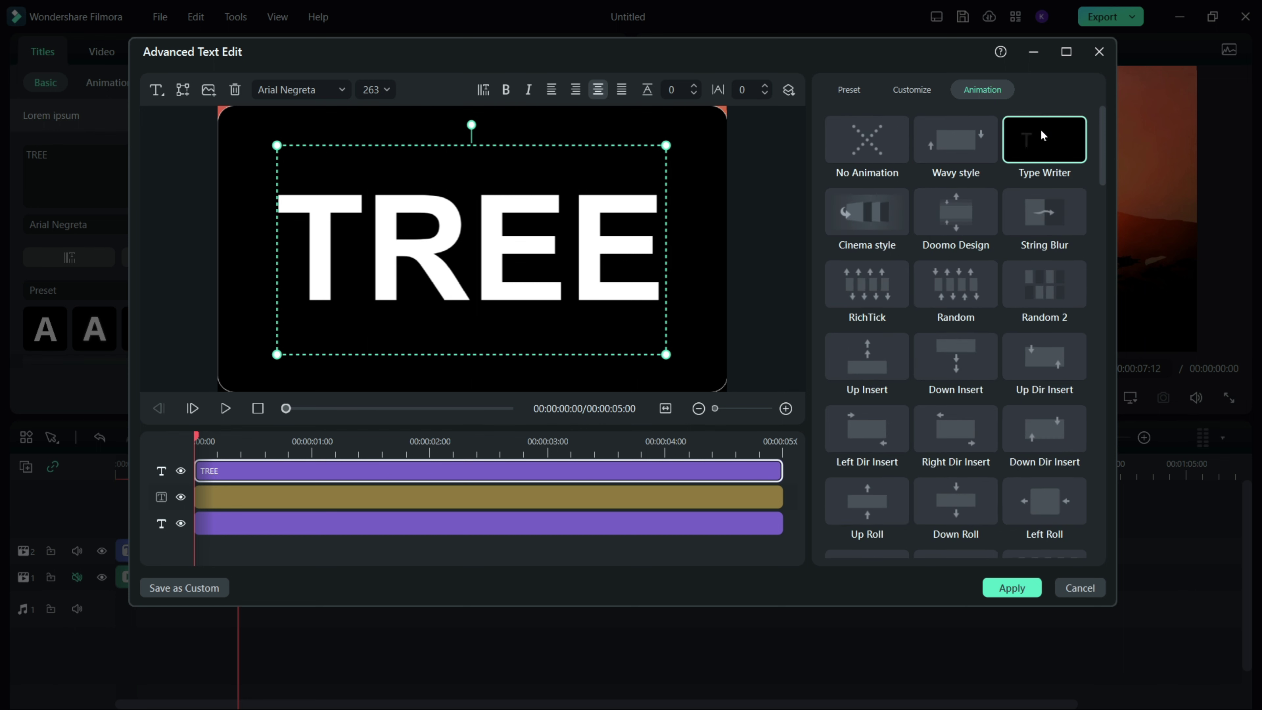
left_click(1052, 143)
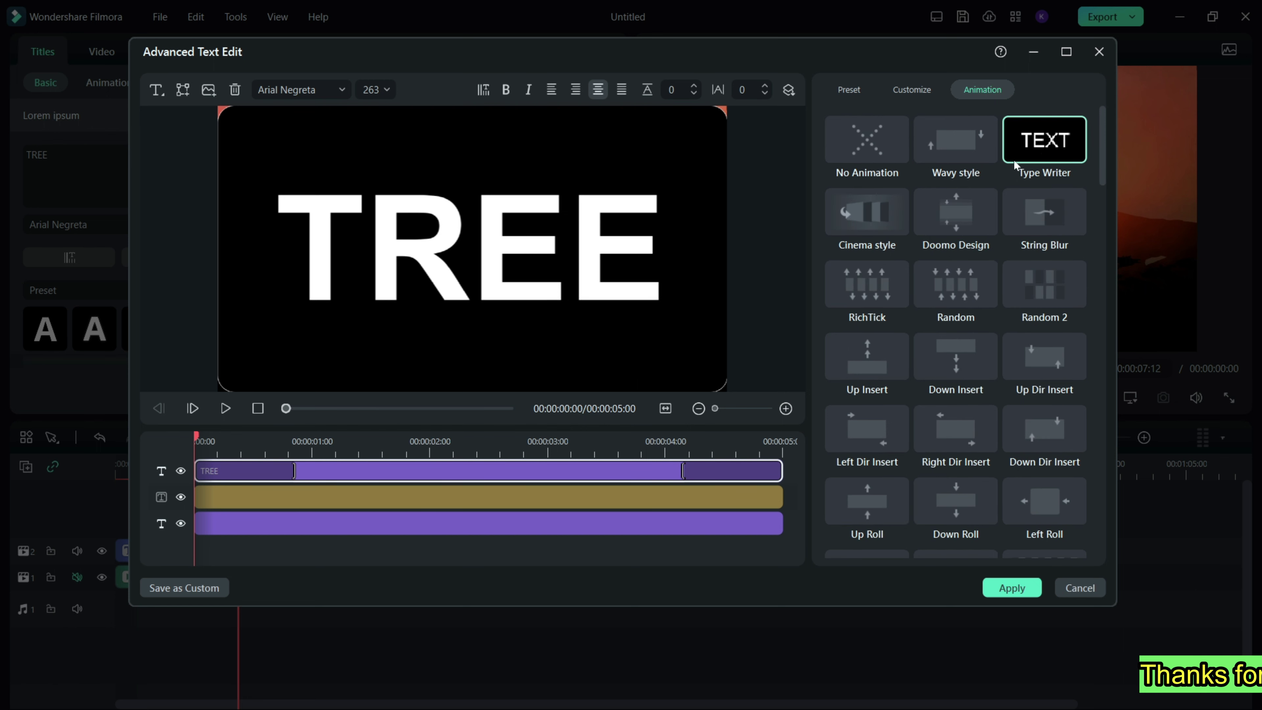
left_click(1012, 588)
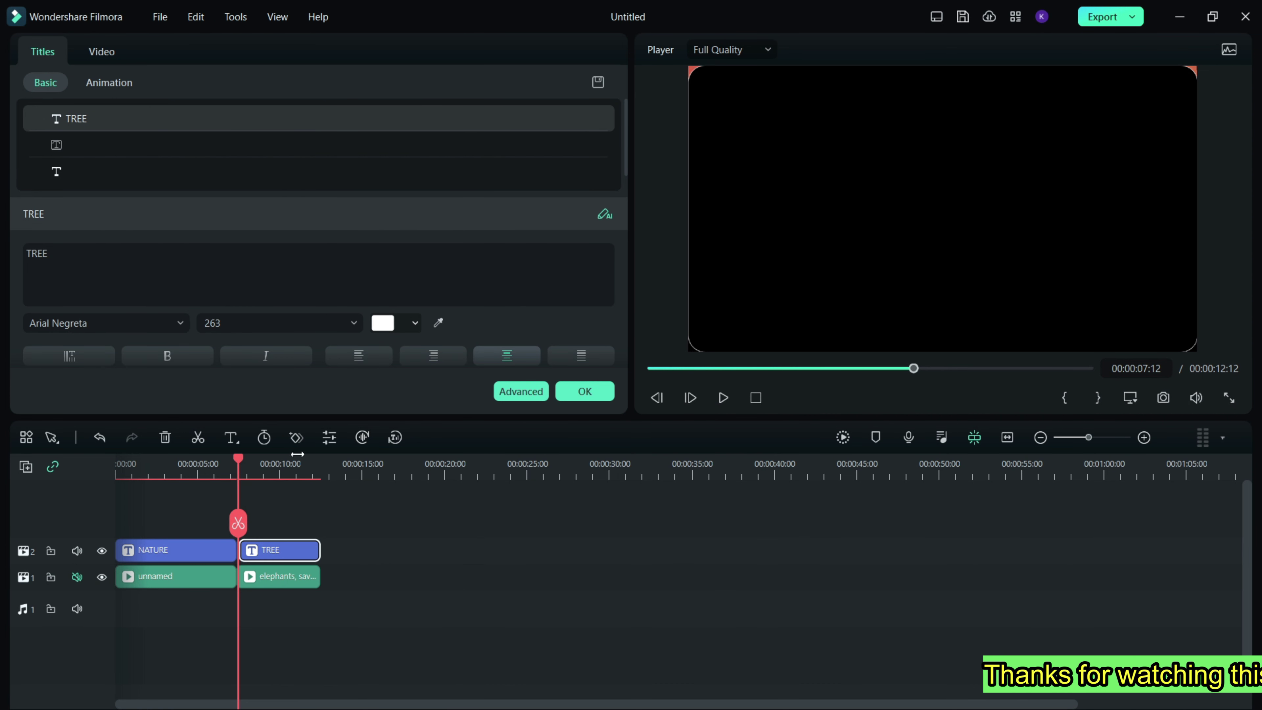
Set the TREE clip's blend mode to Darken and move the playhead near its end
left_click(296, 437)
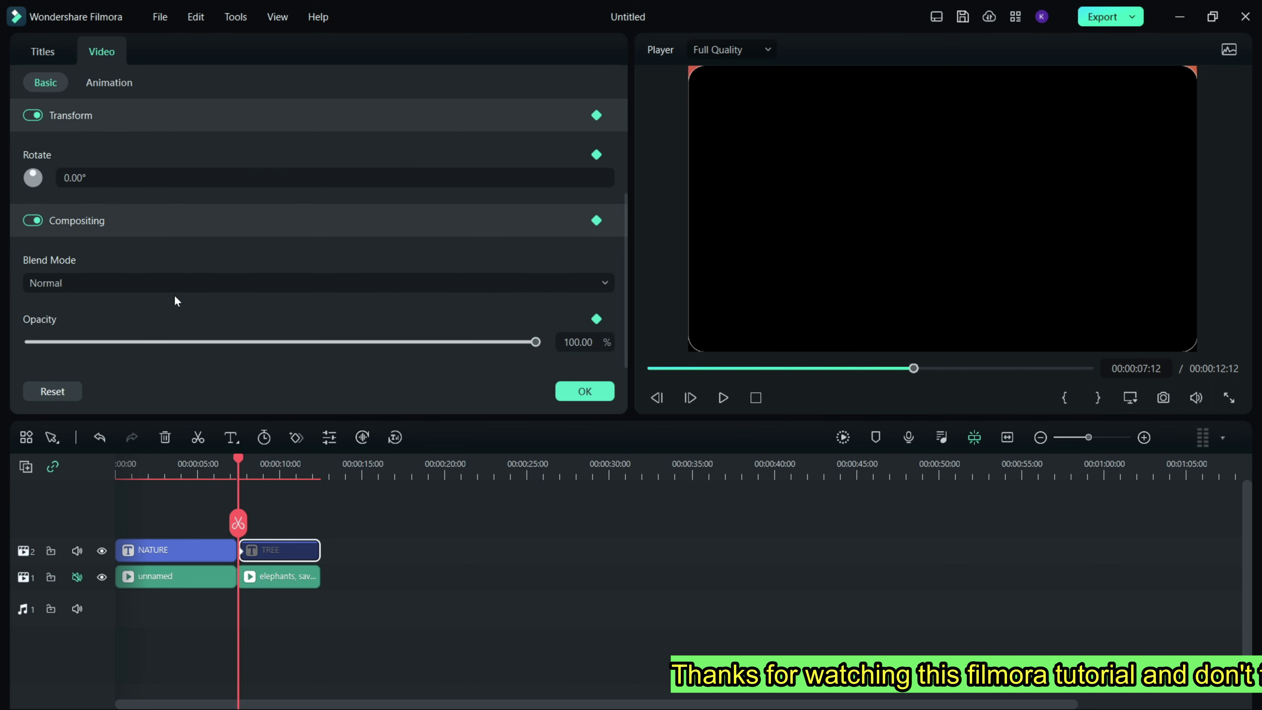
left_click(194, 283)
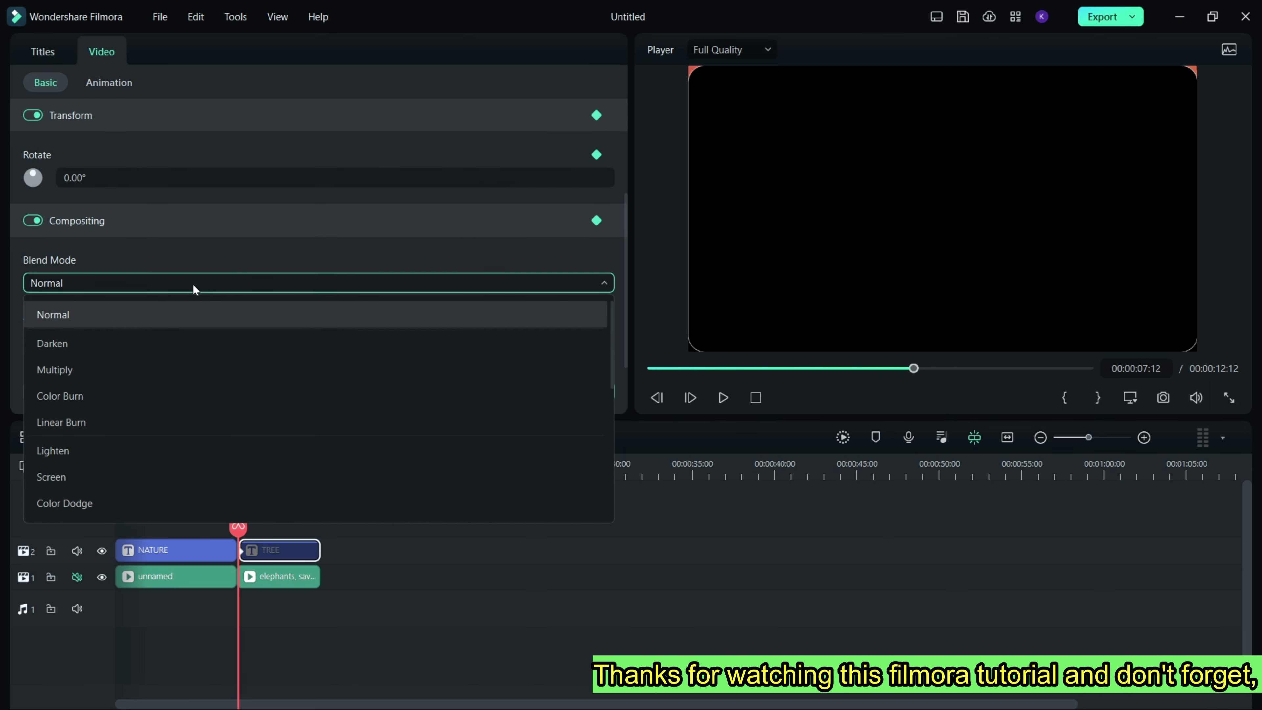
left_click(169, 341)
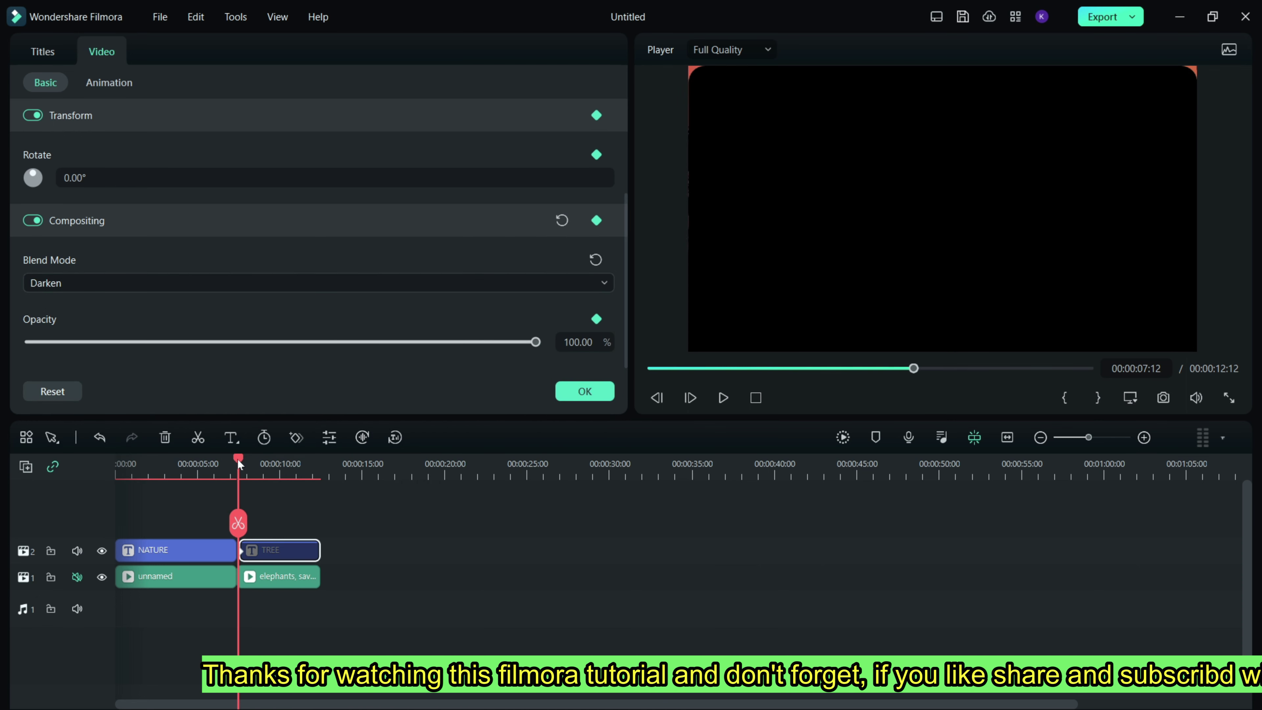
left_click_drag(246, 476, 318, 478)
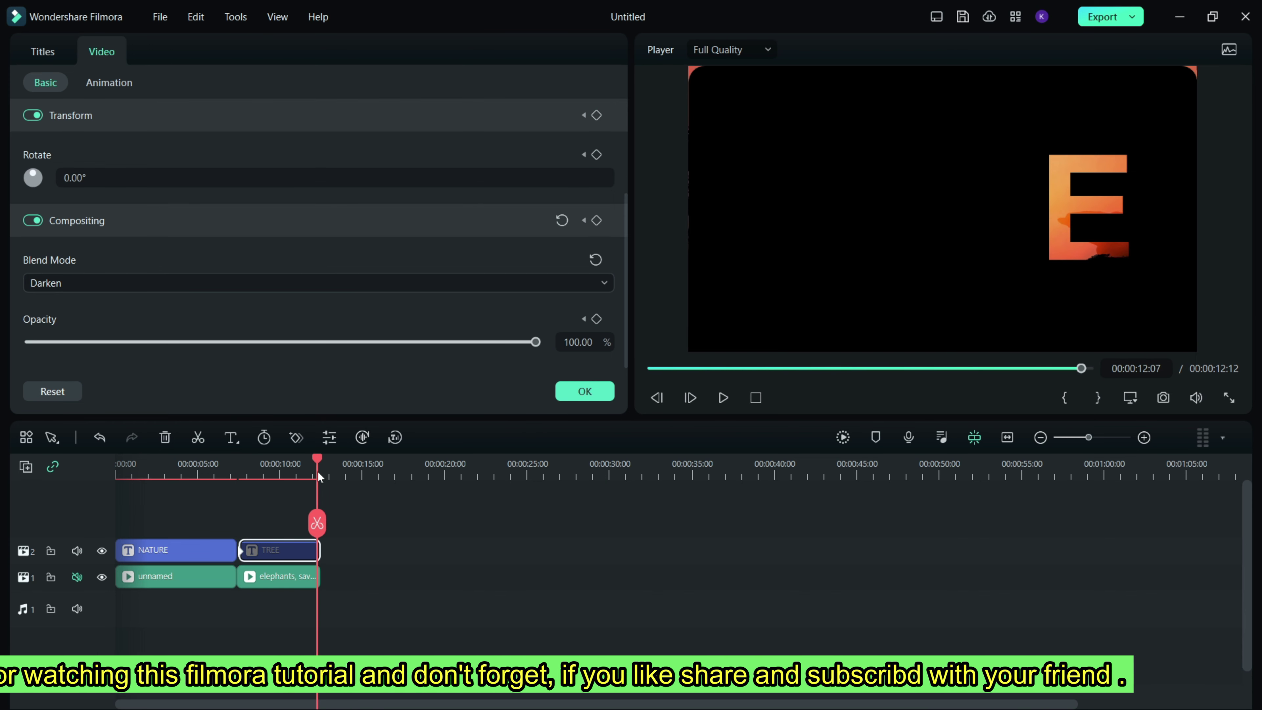
Keyframe TREE: Scale 400% at the end, Scale 190% with X −408 at 8:23, Opacity 0%
left_click(296, 438)
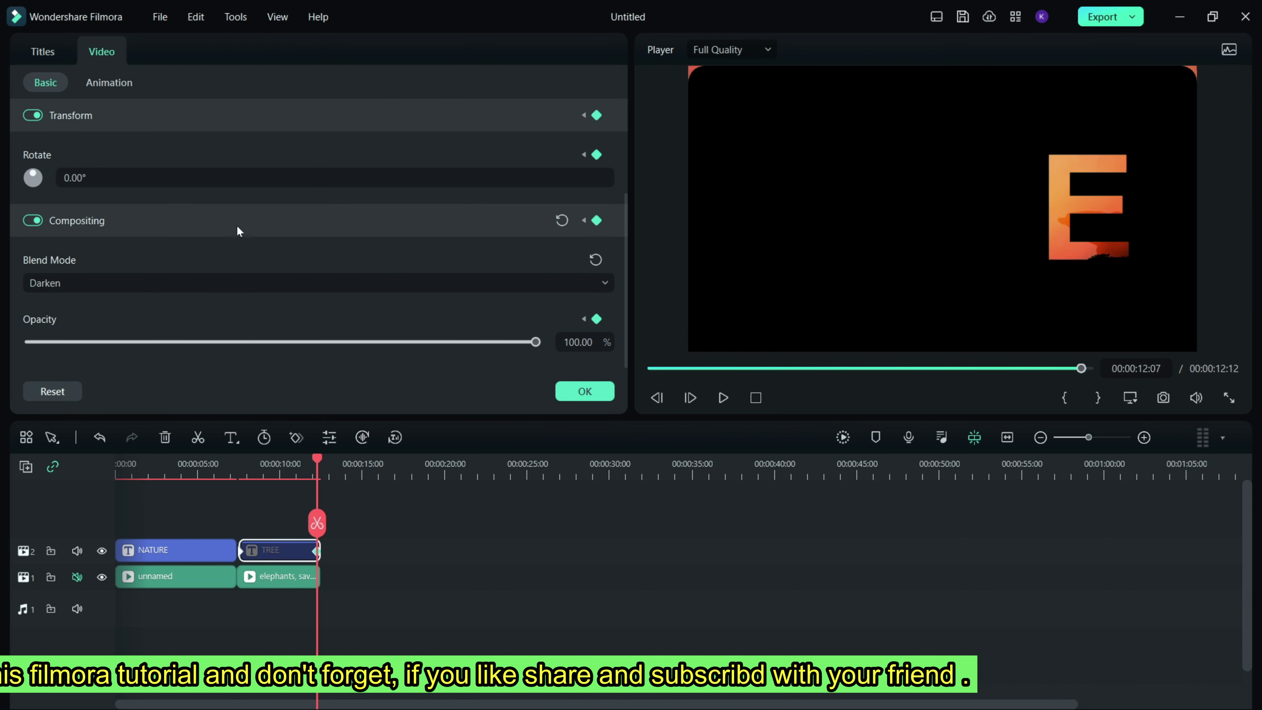
scroll(292, 240, "up", 3)
left_click_drag(176, 177, 489, 178)
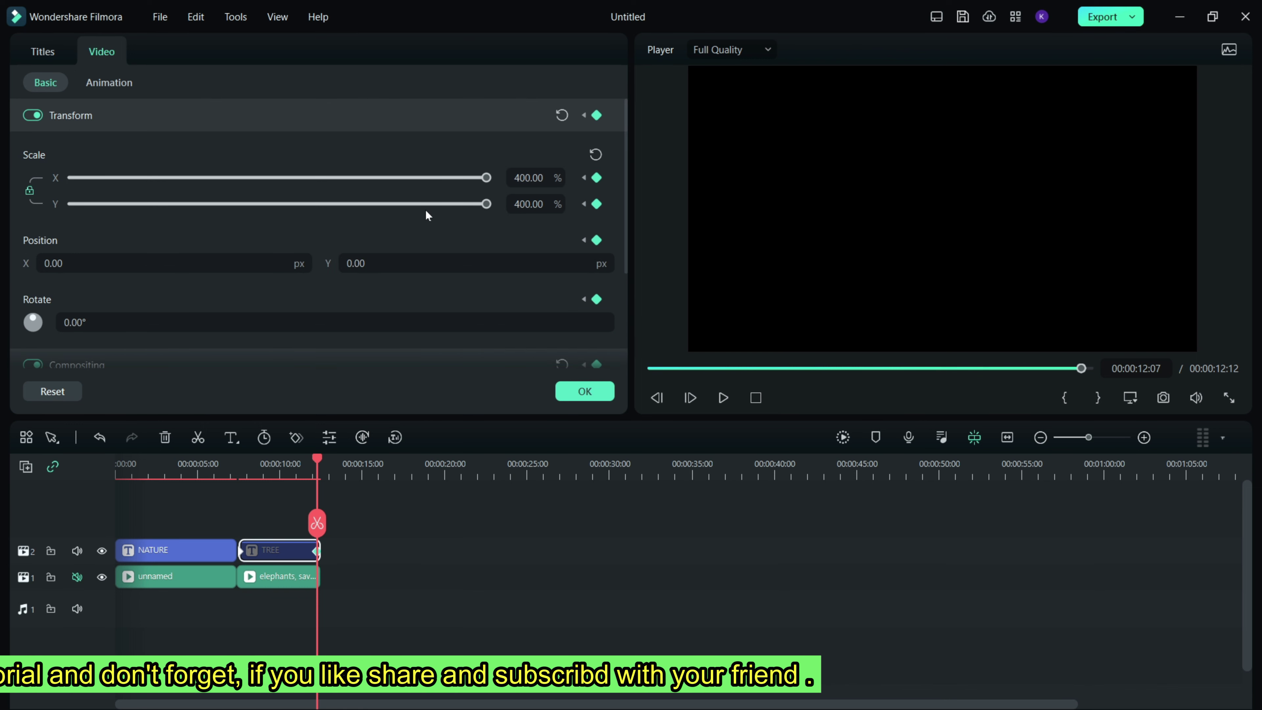
scroll(332, 237, "down", 2)
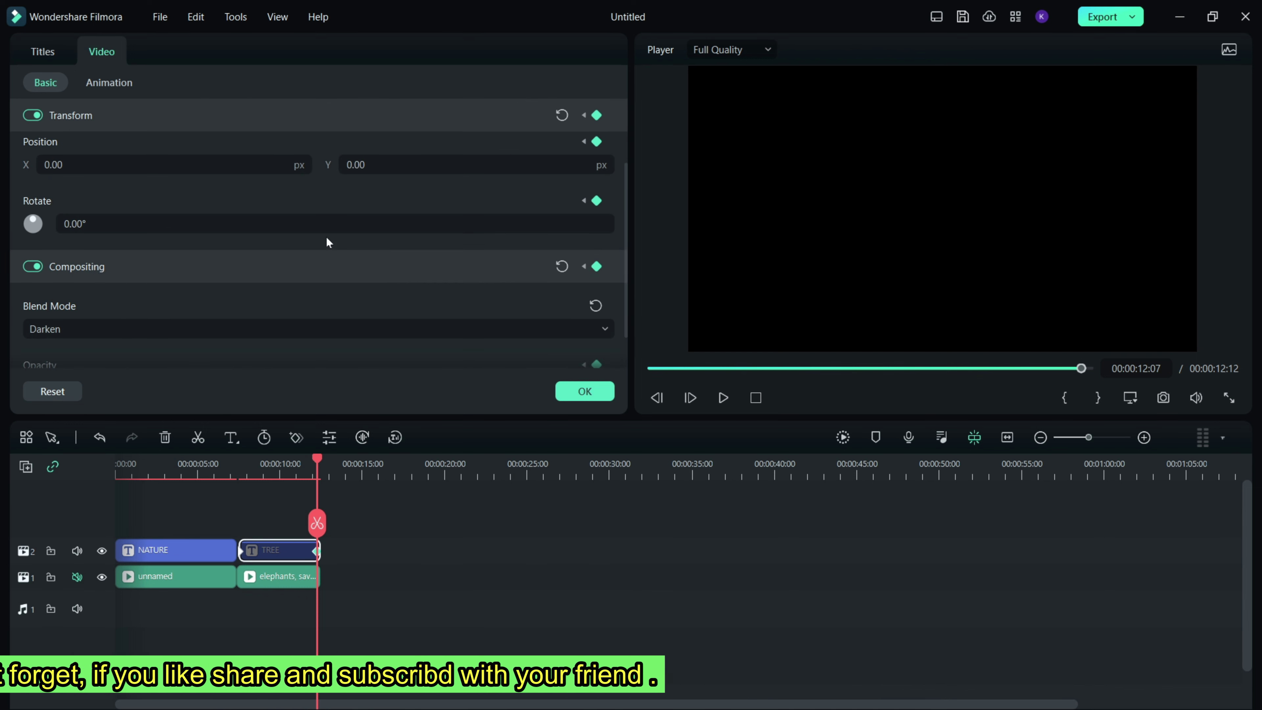
scroll(322, 252, "up", 3)
left_click_drag(177, 262, 125, 263)
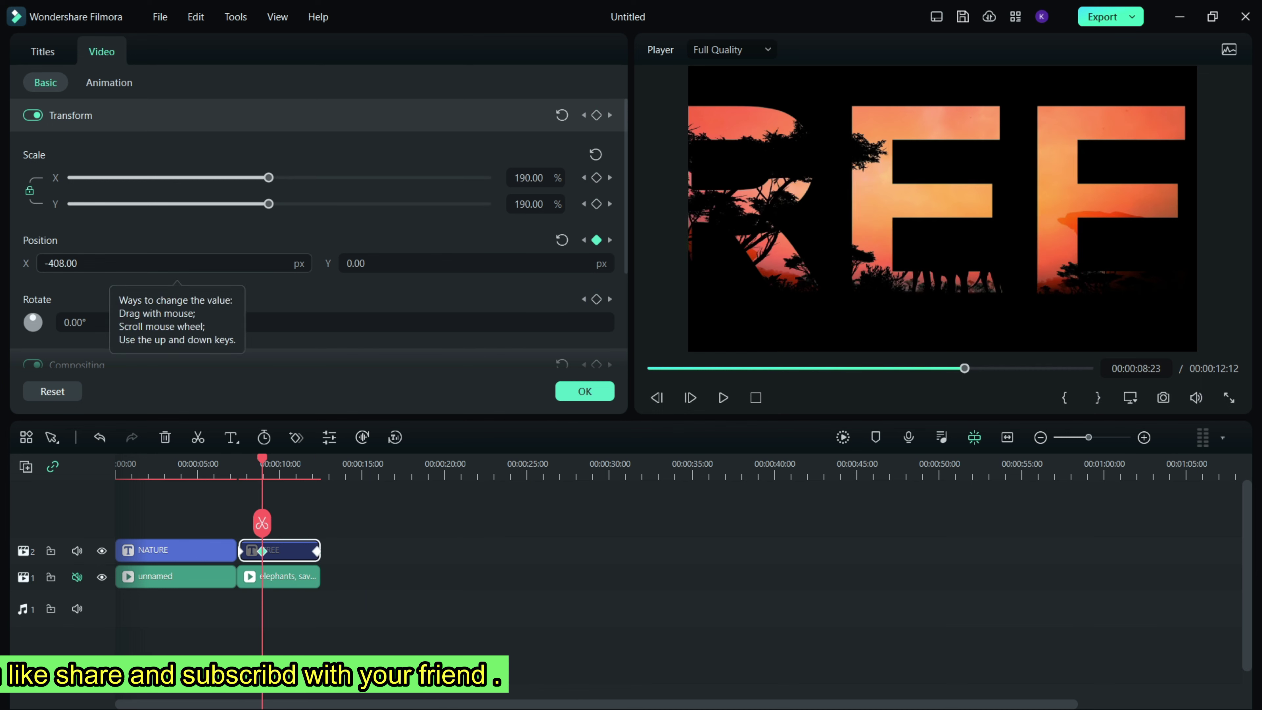
scroll(530, 288, "down", 3)
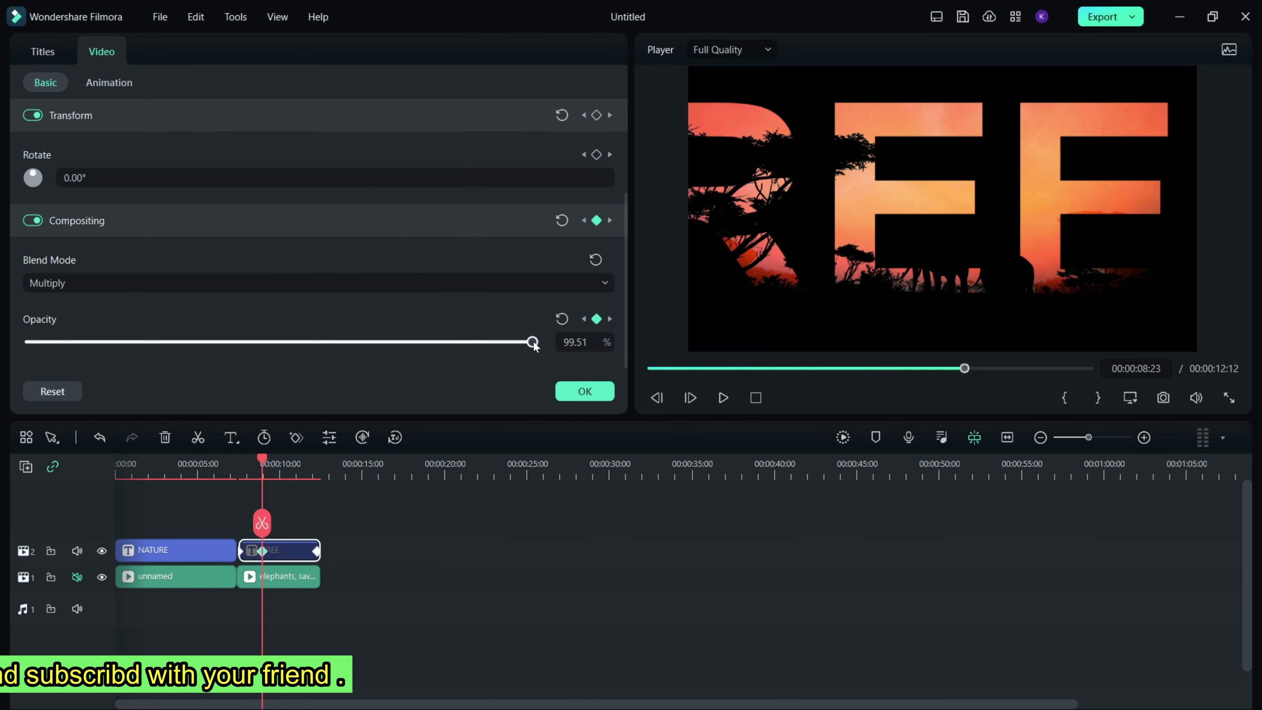
left_click_drag(535, 341, 18, 340)
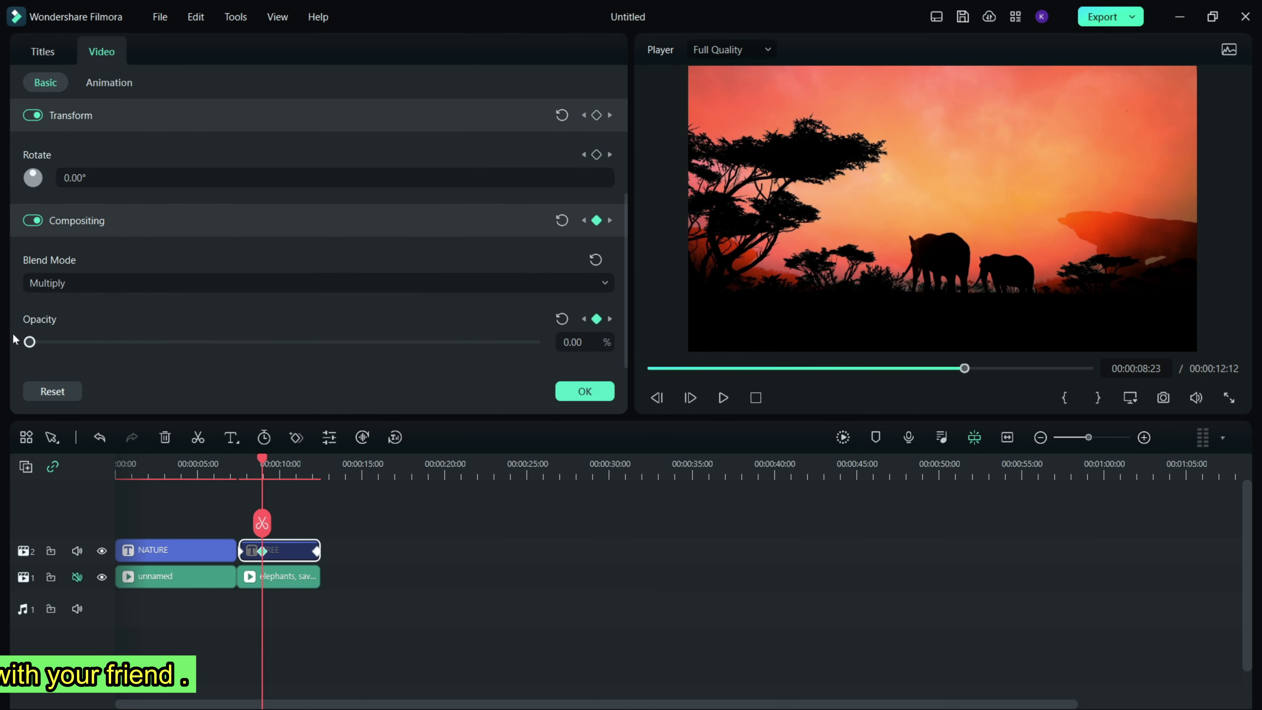
left_click(499, 287)
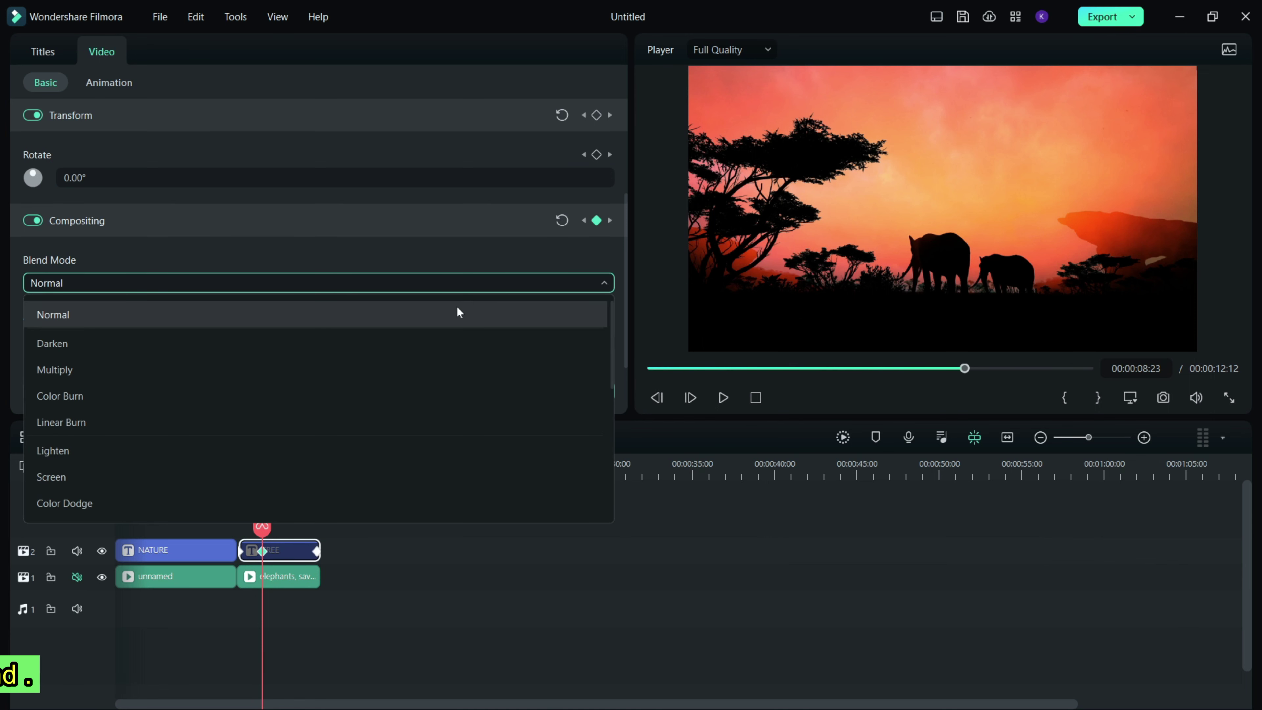
left_click(587, 393)
Preview the TREE section from its start, pausing to check the zoom and fade
left_click_drag(258, 465, 241, 464)
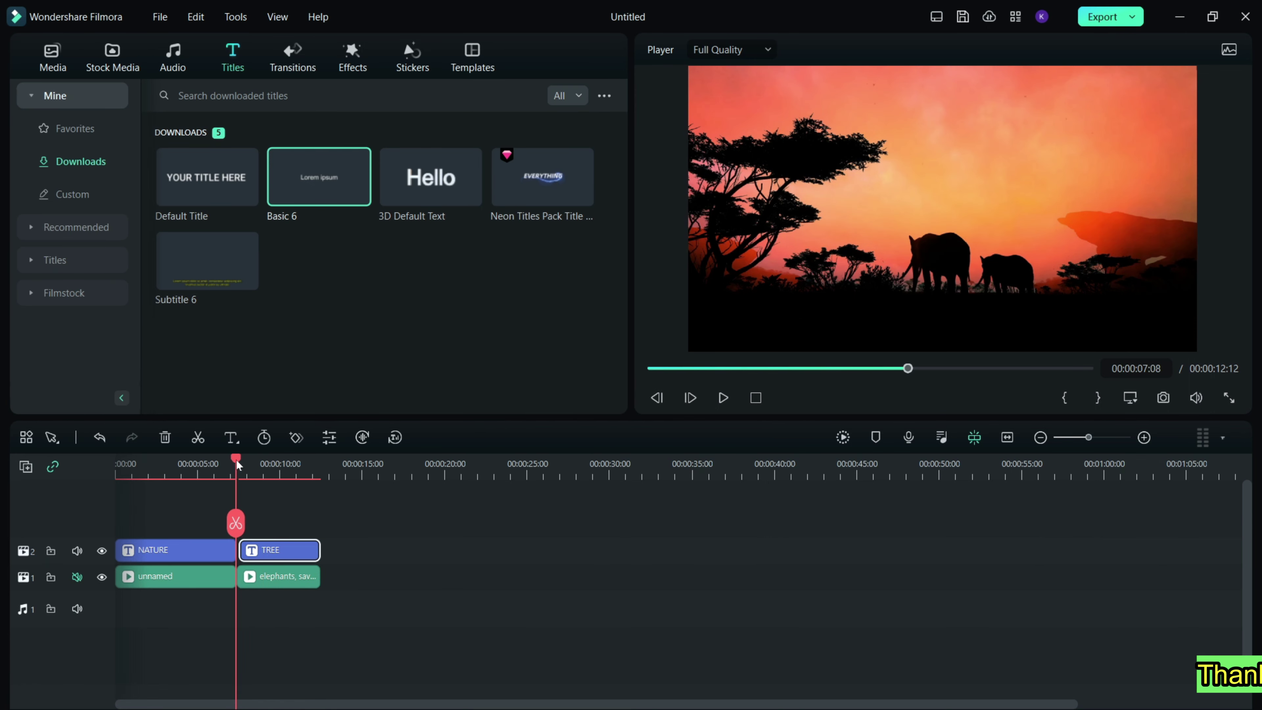
left_click(724, 397)
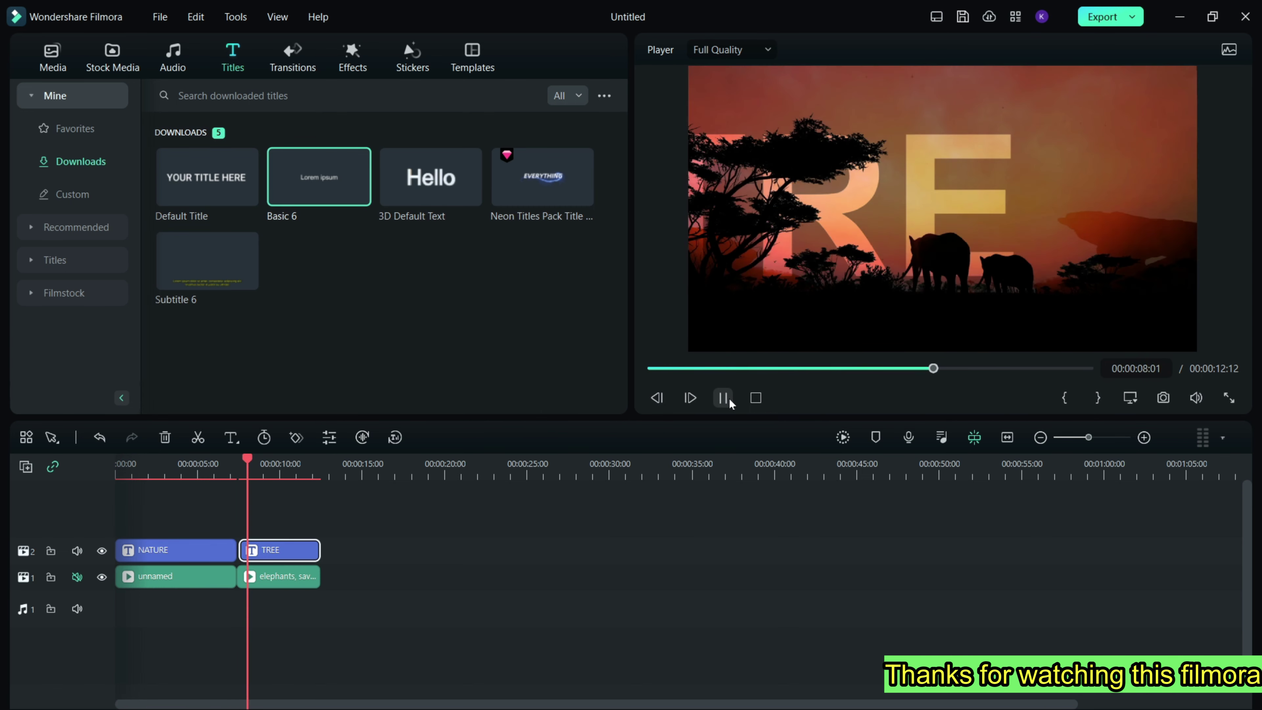
left_click(725, 402)
left_click(724, 398)
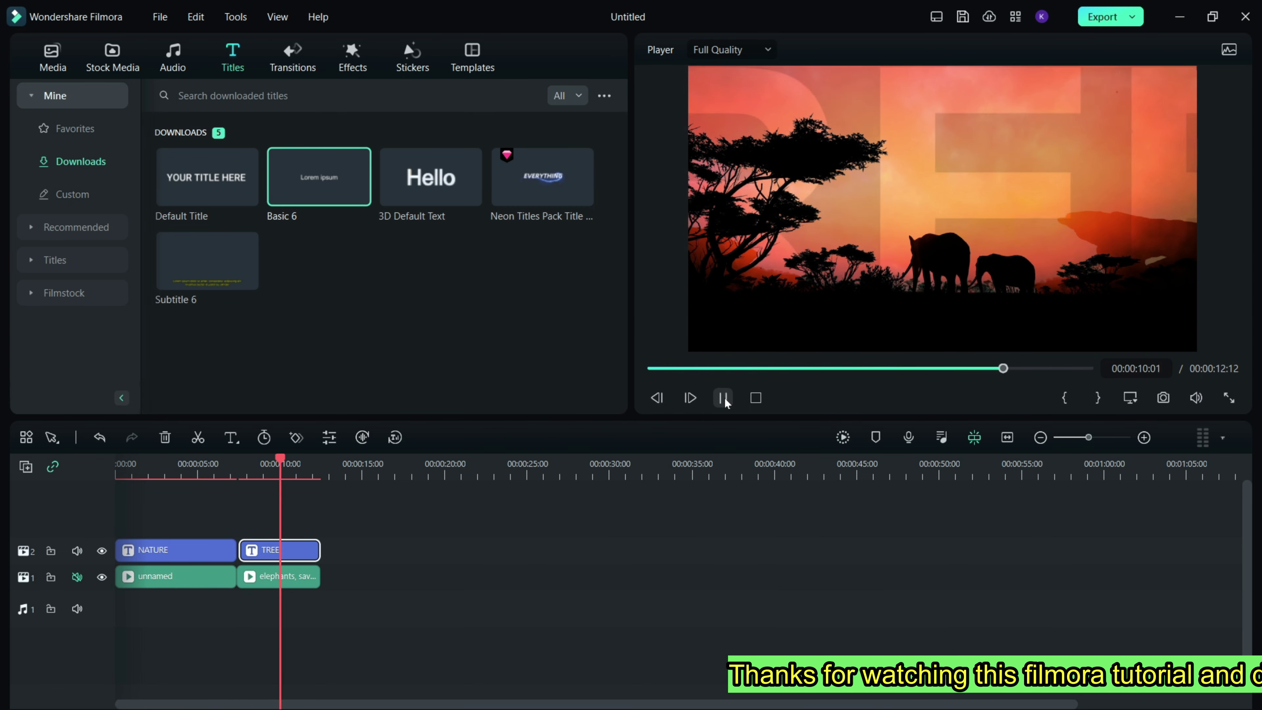
left_click(724, 397)
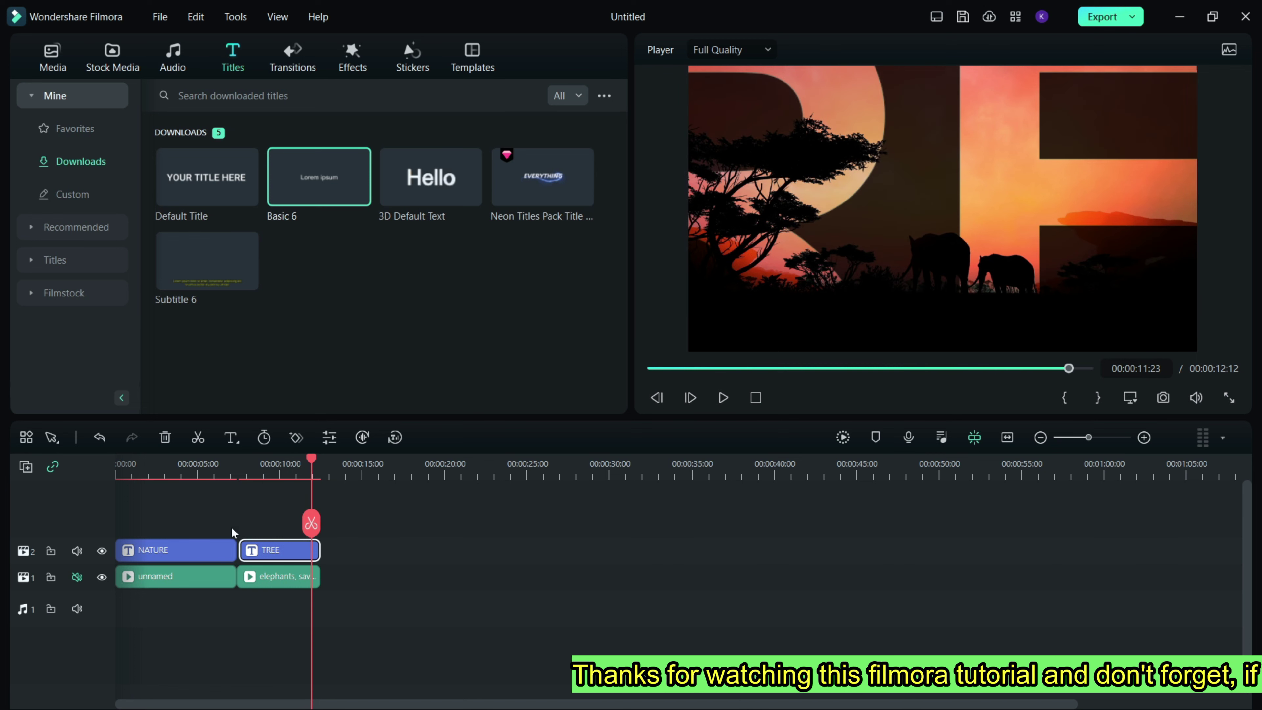
Centre a Dissolve transition on the NATURE/TREE junction and play the sequence from the beginning
left_click(292, 56)
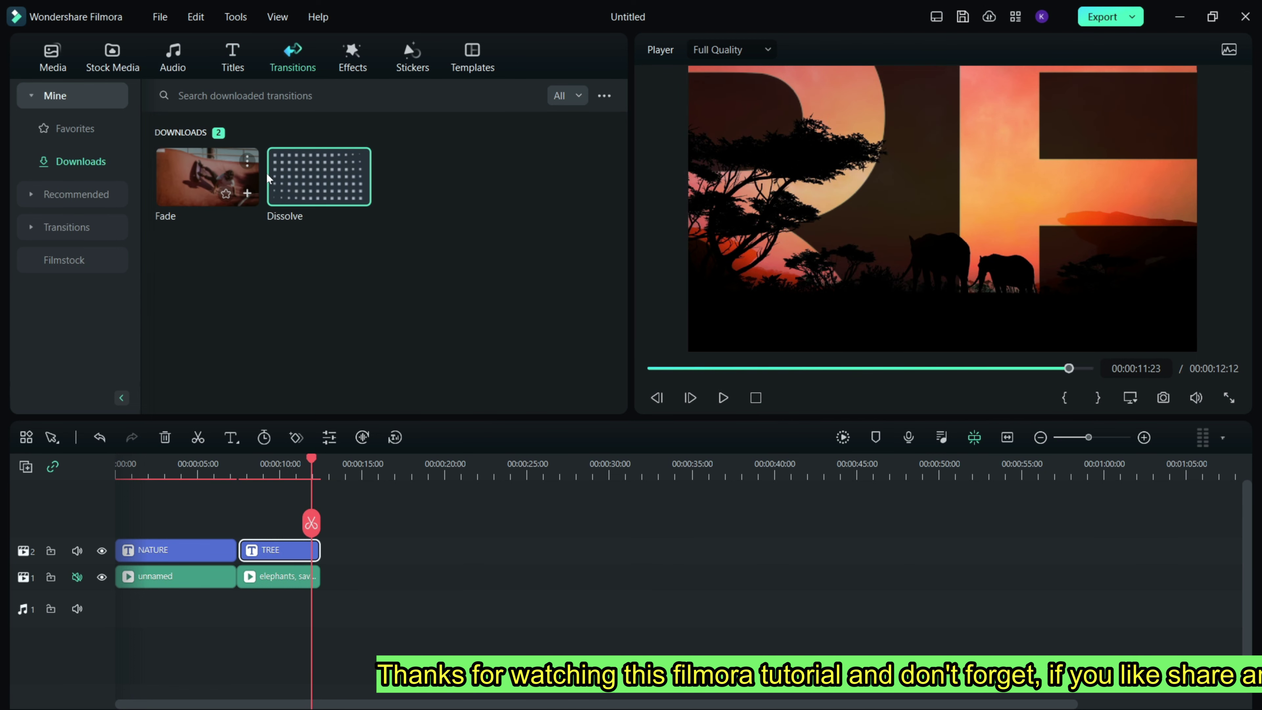
left_click_drag(268, 178, 244, 556)
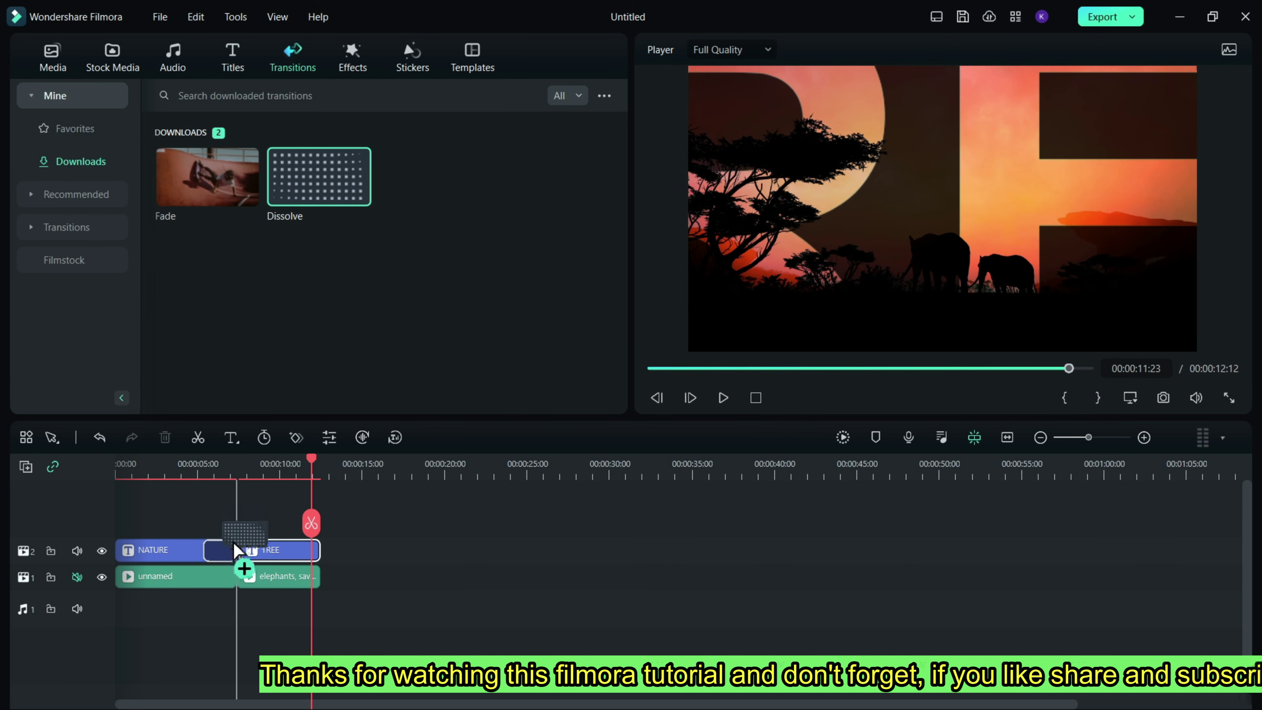
left_click_drag(243, 557, 223, 548)
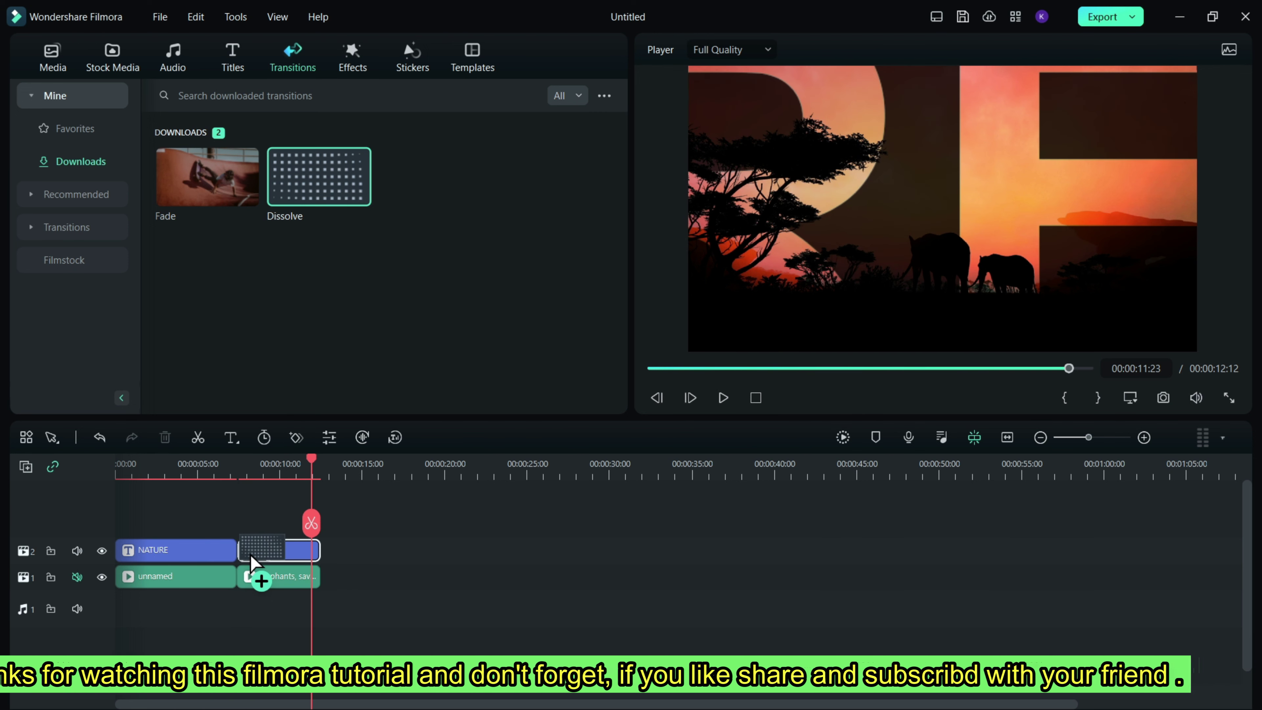
left_click_drag(282, 464, 41, 464)
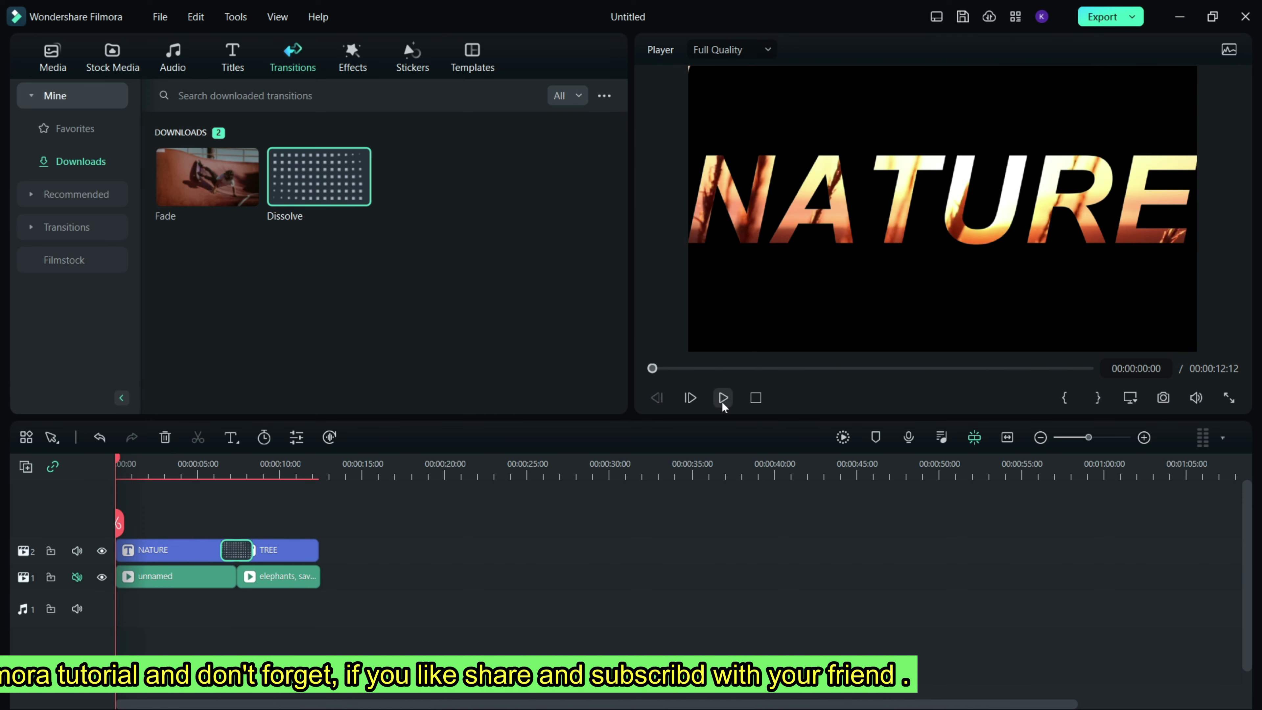
left_click(722, 398)
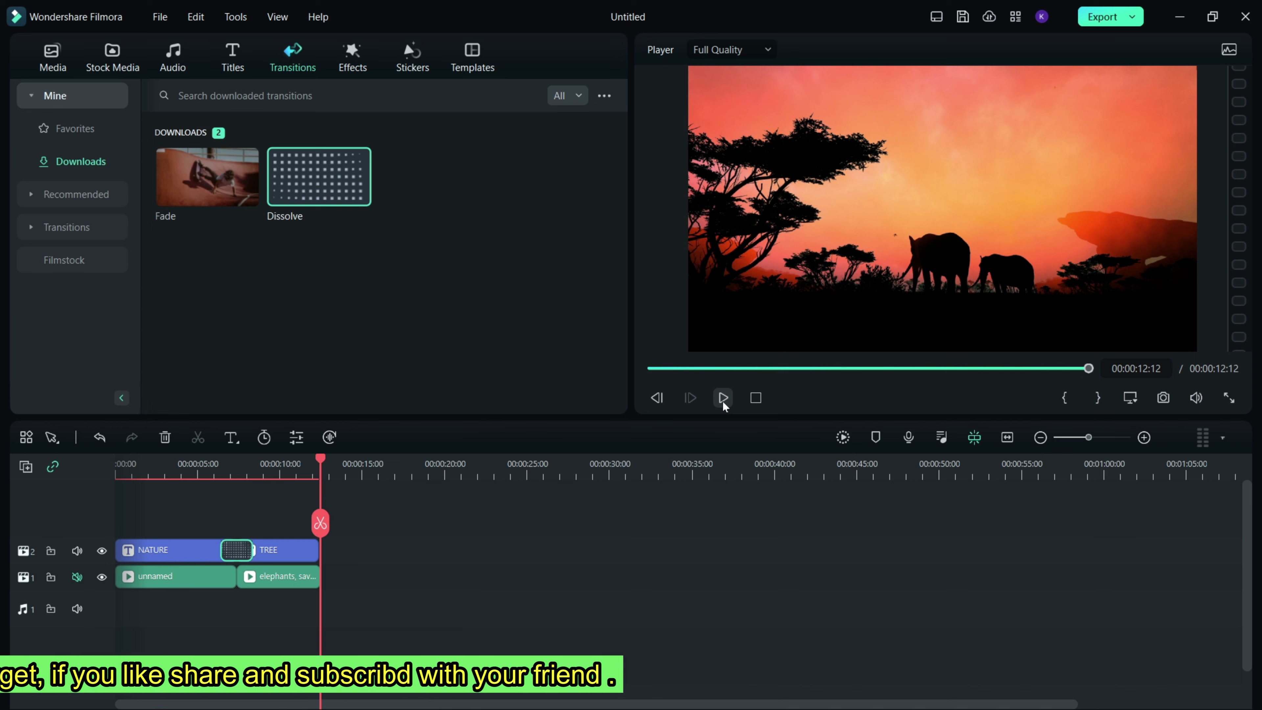
left_click(724, 404)
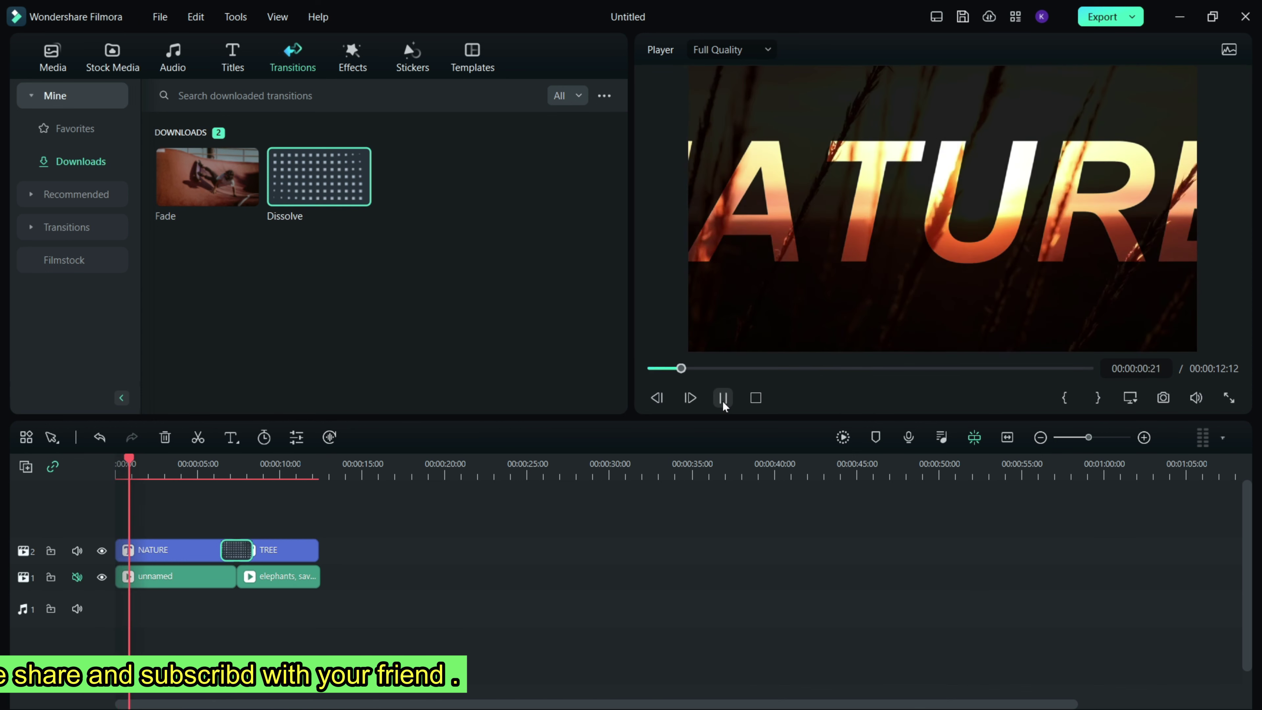